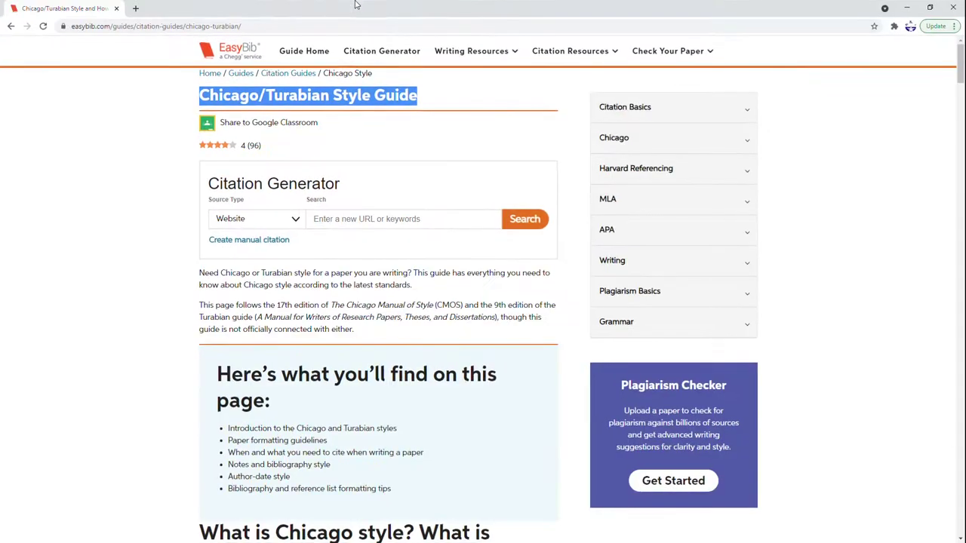
Read the Chicago/Turabian guide from the paper formatting guidelines to the chart comparing notes and bibliography style with author-date style
{"action": "left_click", "coordinate": [178, 110]}
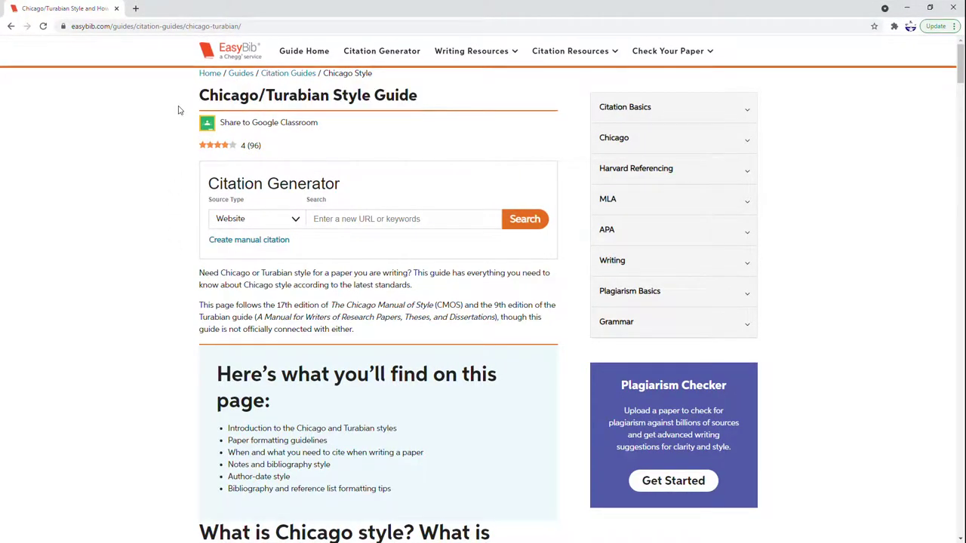
{"action": "scroll", "coordinate": [179, 110], "scroll_direction": "down", "scroll_amount": 6}
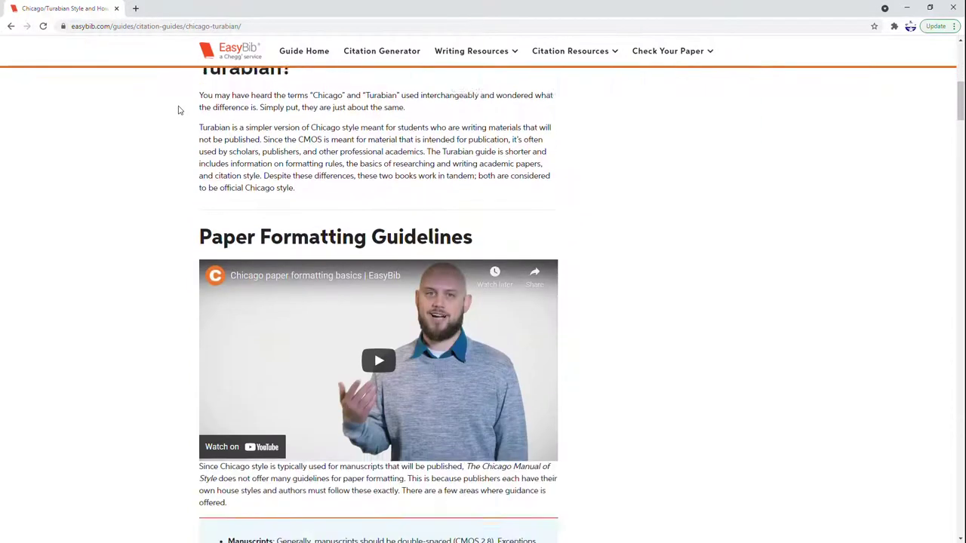
{"action": "scroll", "coordinate": [179, 110], "scroll_direction": "down", "scroll_amount": 5}
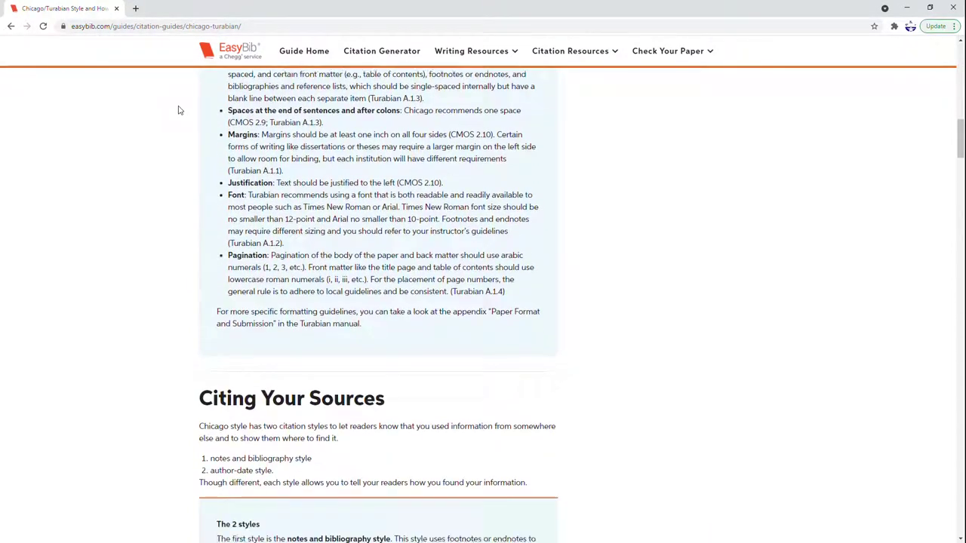
{"action": "scroll", "coordinate": [179, 110], "scroll_direction": "down", "scroll_amount": 4}
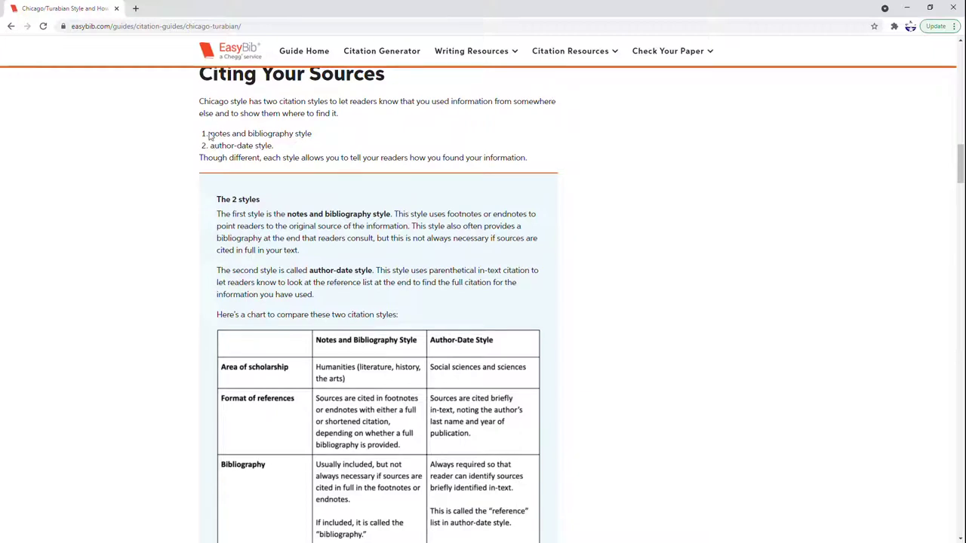
{"action": "left_click_drag", "start_coordinate": [204, 132], "coordinate": [322, 133]}
{"action": "scroll", "coordinate": [322, 132], "scroll_direction": "down", "scroll_amount": 3}
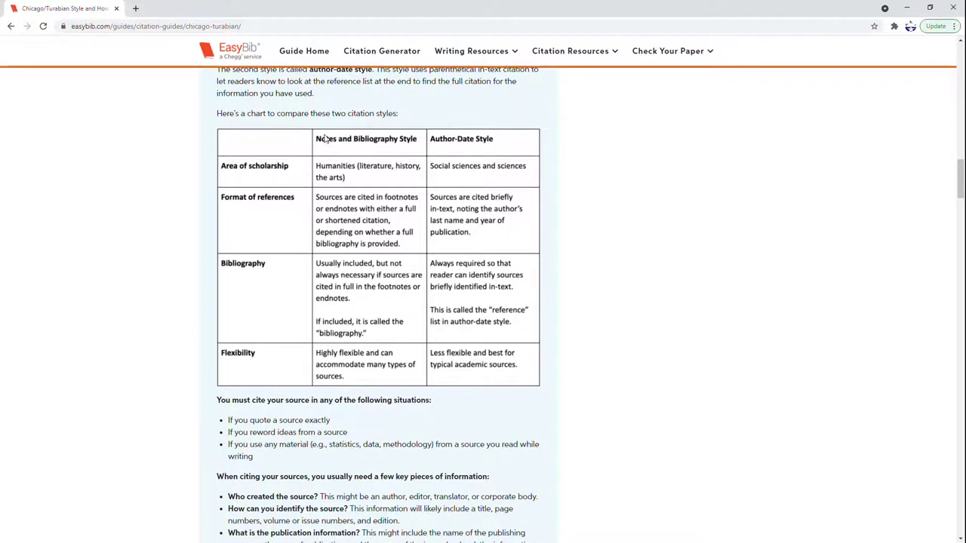
{"action": "scroll", "coordinate": [324, 135], "scroll_direction": "down", "scroll_amount": 2}
{"action": "scroll", "coordinate": [327, 139], "scroll_direction": "up", "scroll_amount": 2}
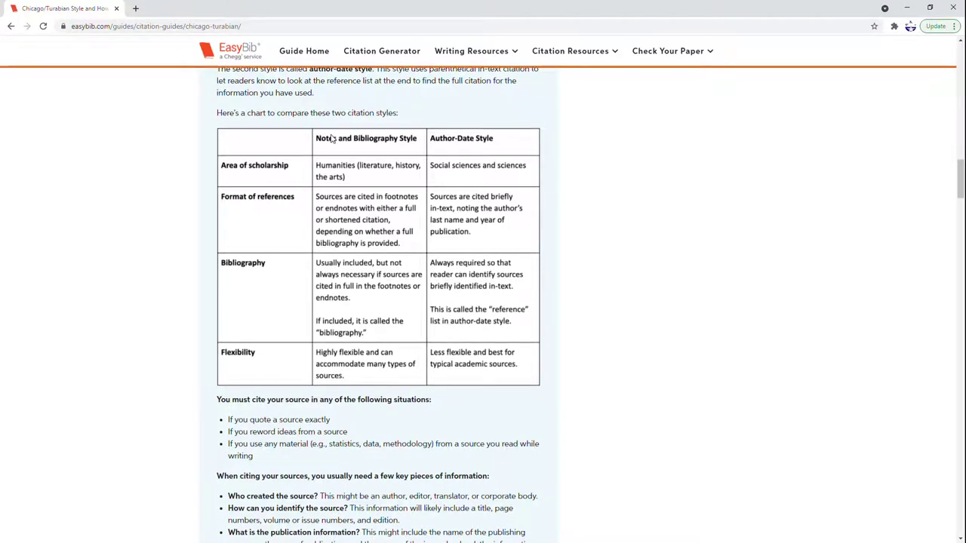
Review the Notes and Bibliography Style section, including its citation examples, the "Ibid" updates and the full and shortened footnote forms
{"action": "scroll", "coordinate": [329, 140], "scroll_direction": "down", "scroll_amount": 4}
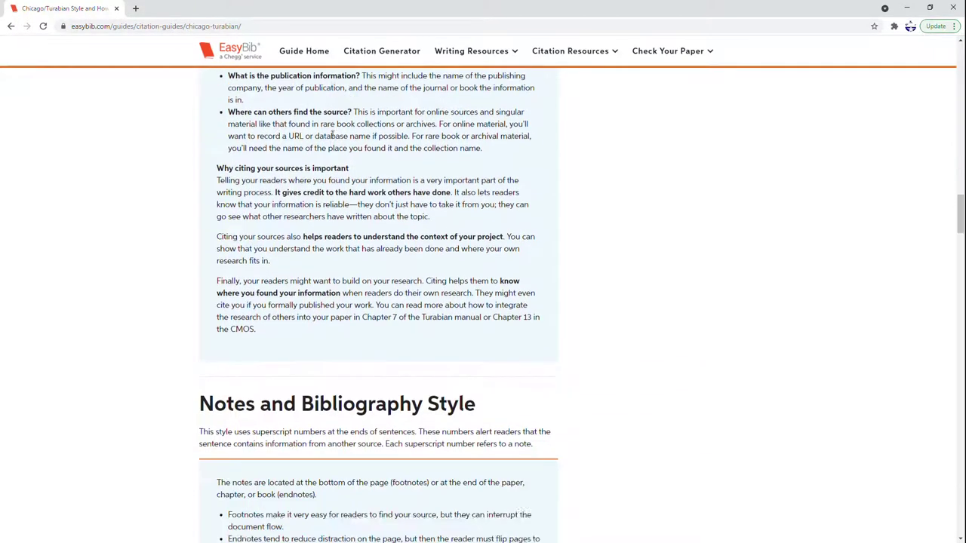
{"action": "scroll", "coordinate": [332, 135], "scroll_direction": "down", "scroll_amount": 12}
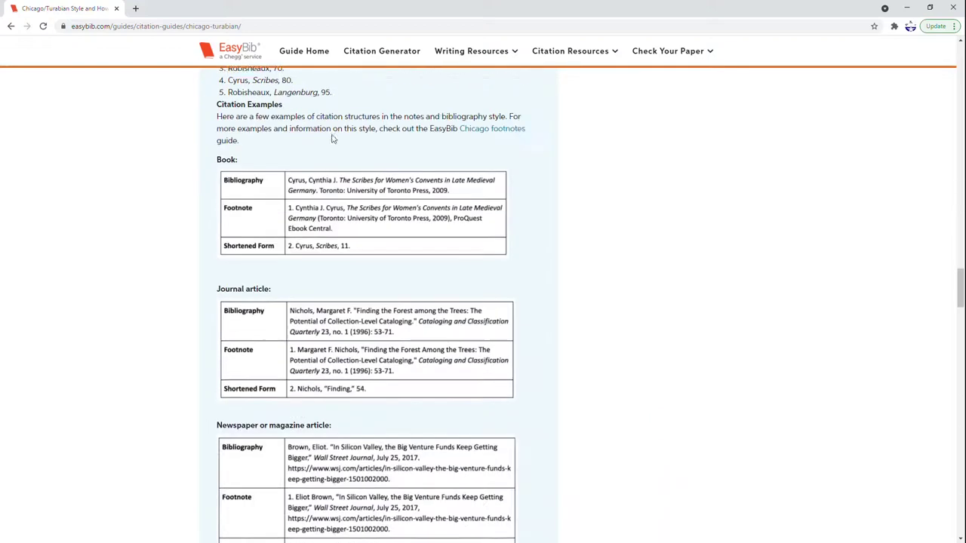
{"action": "scroll", "coordinate": [332, 138], "scroll_direction": "down", "scroll_amount": 3}
{"action": "scroll", "coordinate": [332, 138], "scroll_direction": "up", "scroll_amount": 2}
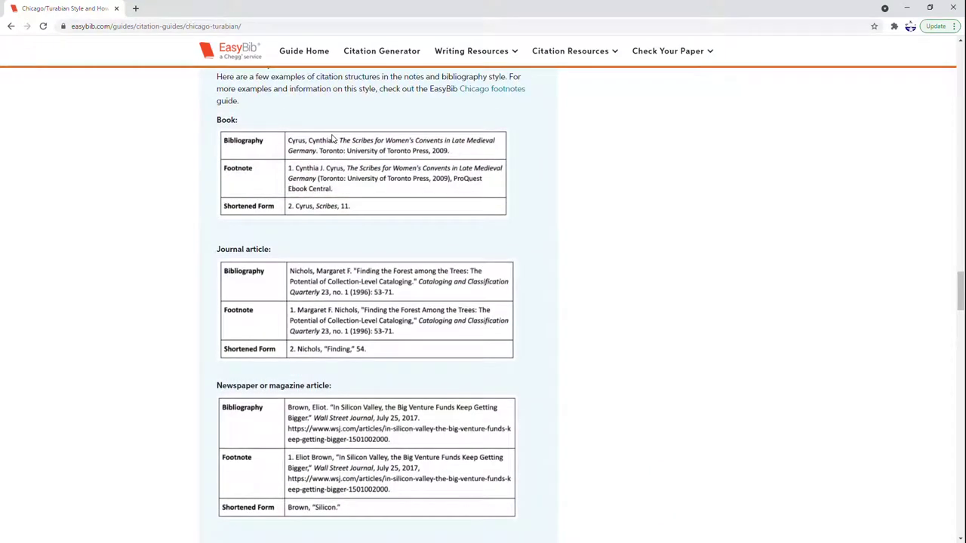
{"action": "scroll", "coordinate": [331, 138], "scroll_direction": "up", "scroll_amount": 3}
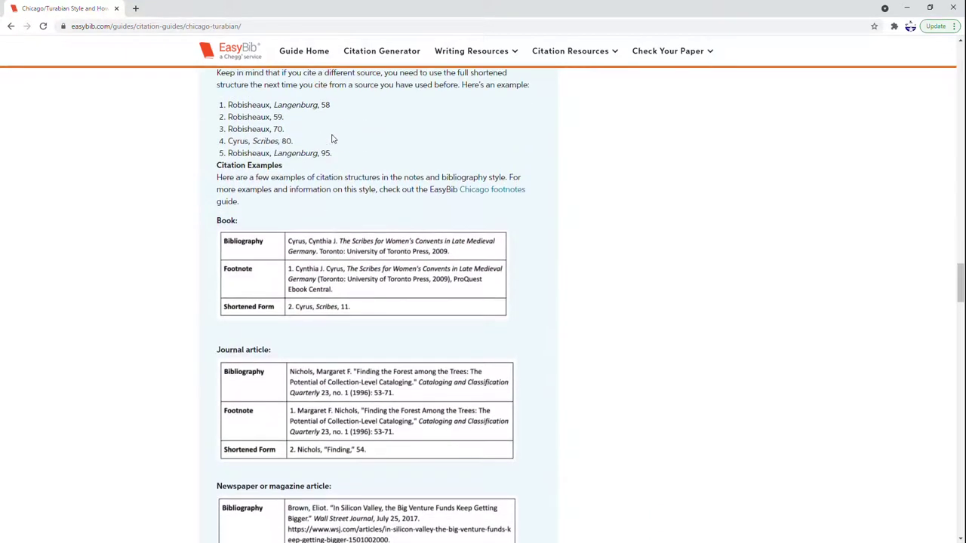
{"action": "scroll", "coordinate": [332, 138], "scroll_direction": "up", "scroll_amount": 5}
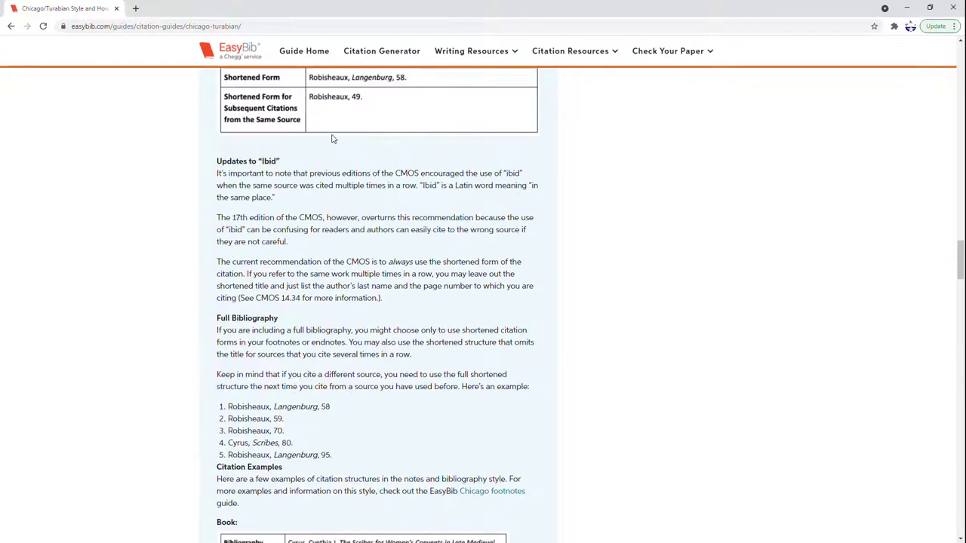
{"action": "scroll", "coordinate": [332, 135], "scroll_direction": "up", "scroll_amount": 2}
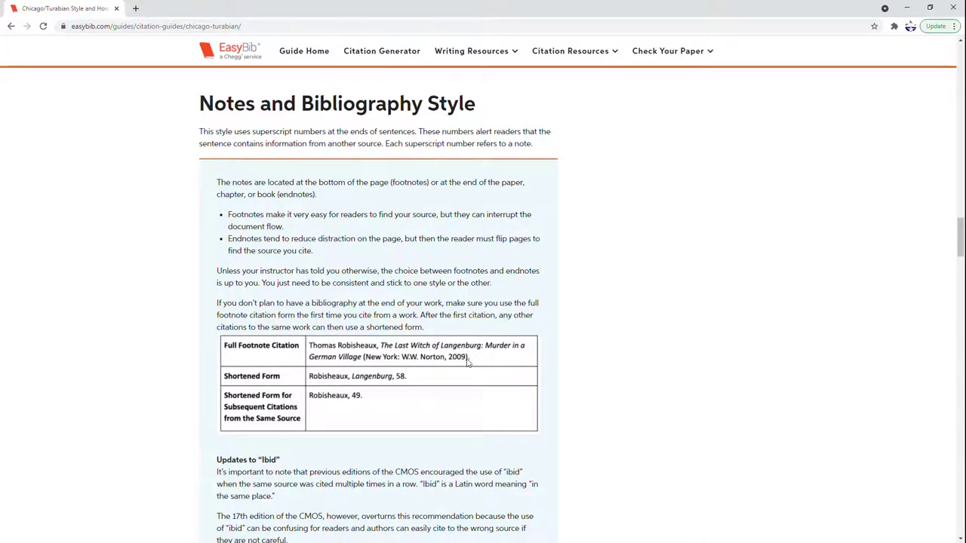
{"action": "scroll", "coordinate": [468, 363], "scroll_direction": "down", "scroll_amount": 1}
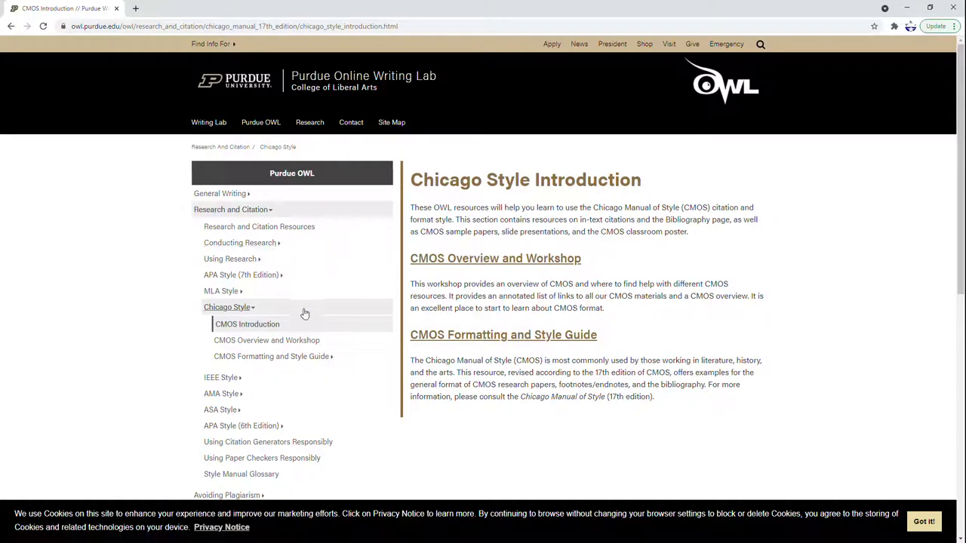
Expand the CMOS Formatting and Style Guide on Purdue OWL and view the Books page's citation models
{"action": "left_click", "coordinate": [240, 310]}
{"action": "left_click", "coordinate": [246, 309]}
{"action": "scroll", "coordinate": [268, 307], "scroll_direction": "down", "scroll_amount": 1}
{"action": "left_click", "coordinate": [267, 307]}
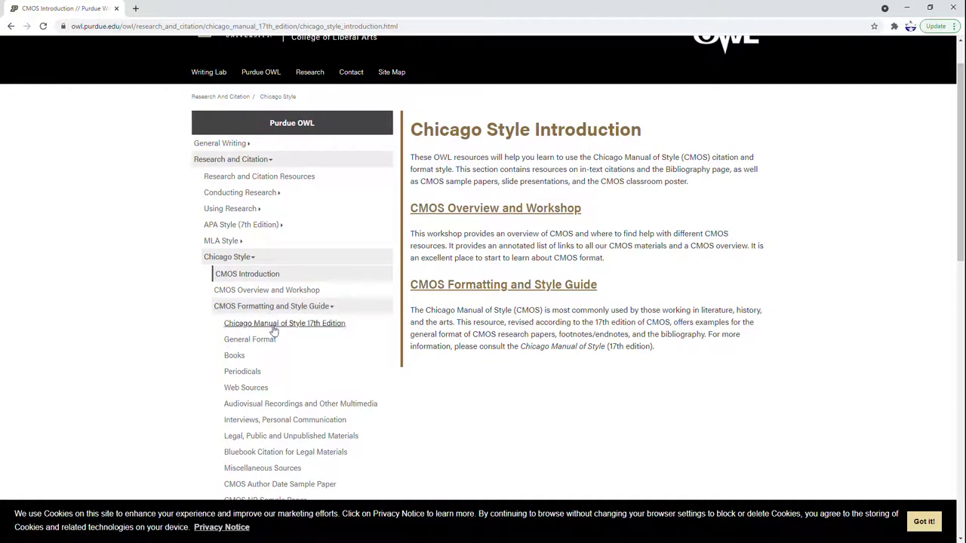
{"action": "scroll", "coordinate": [234, 341], "scroll_direction": "down", "scroll_amount": 2}
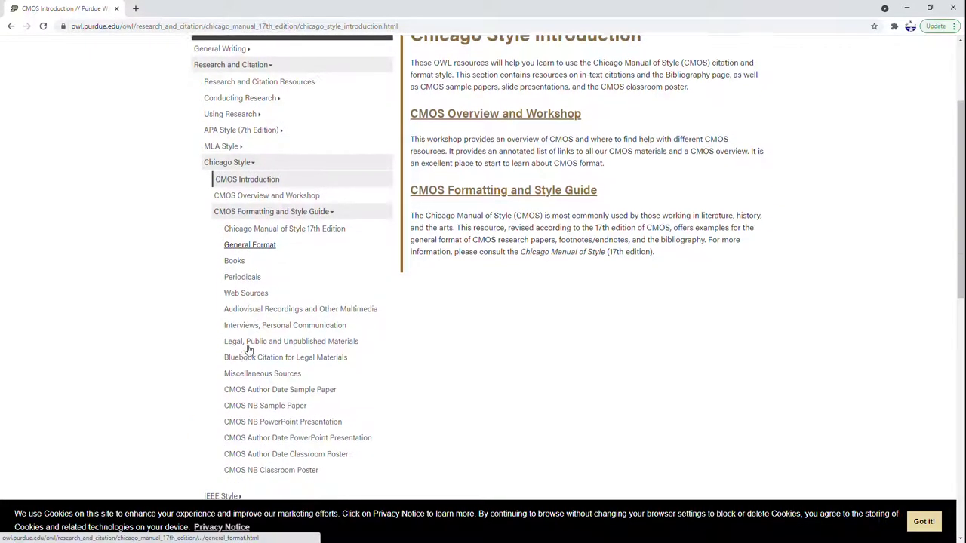
{"action": "left_click", "coordinate": [236, 257]}
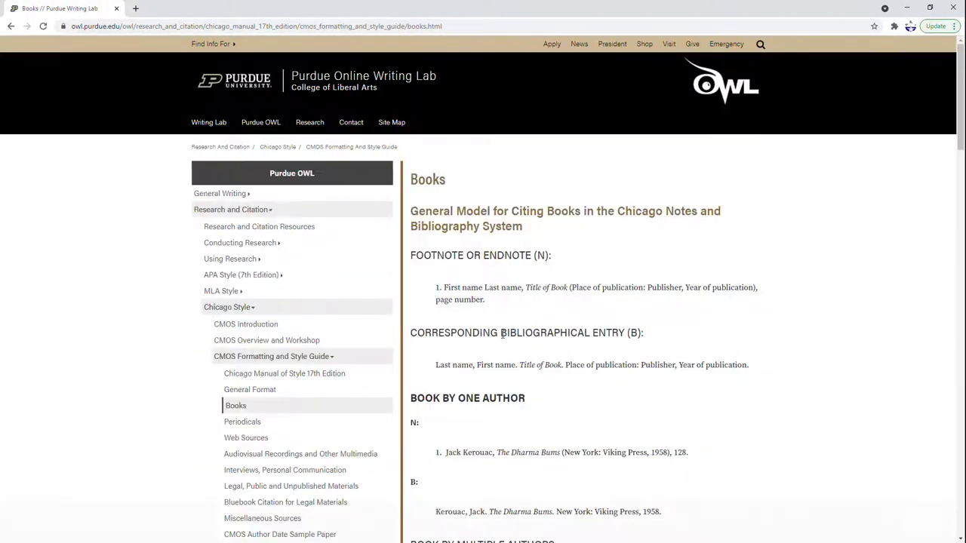
{"action": "scroll", "coordinate": [516, 337], "scroll_direction": "down", "scroll_amount": 3}
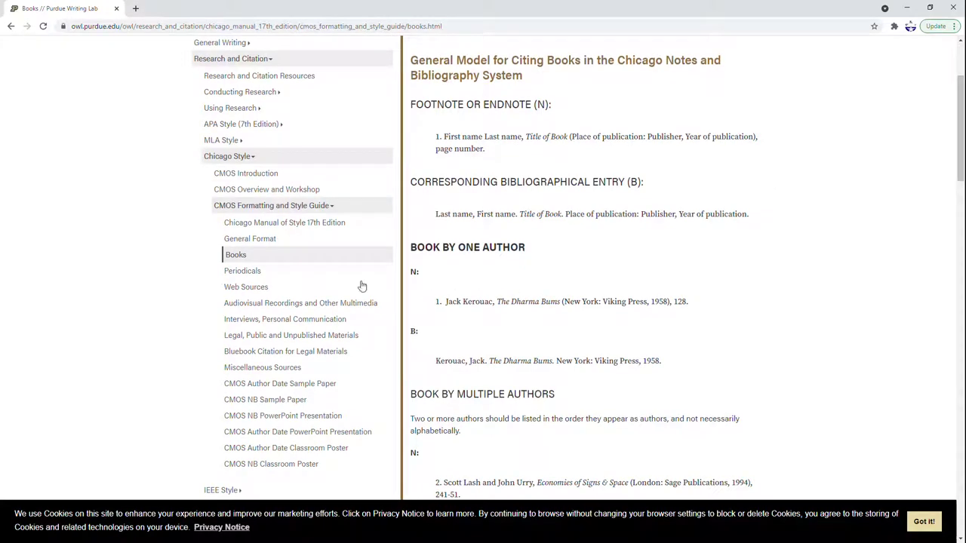
Open the Periodicals page of the CMOS guide and look over its rules for journals
{"action": "left_click", "coordinate": [242, 271]}
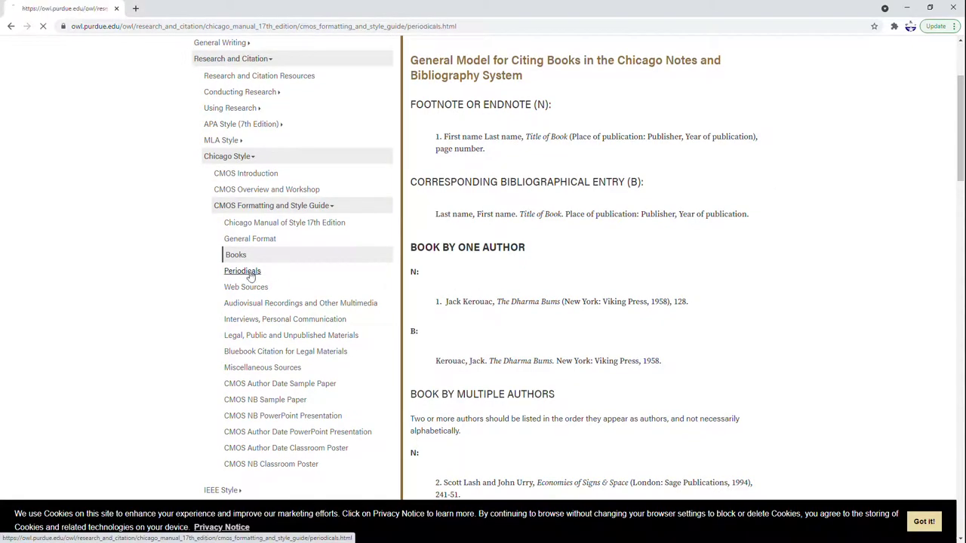
{"action": "scroll", "coordinate": [525, 254], "scroll_direction": "down", "scroll_amount": 1}
{"action": "scroll", "coordinate": [525, 254], "scroll_direction": "down", "scroll_amount": 2}
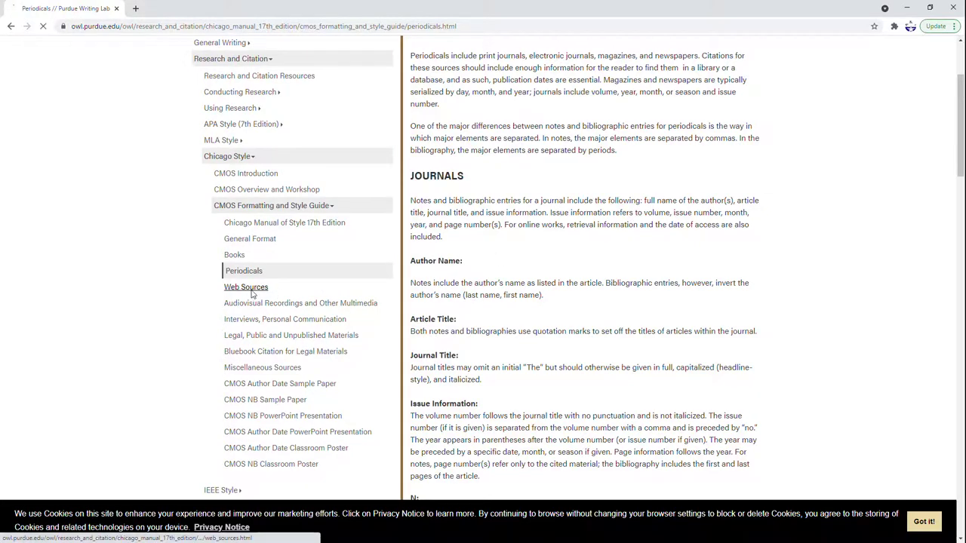
Open the Web Sources page of the CMOS guide and examine its author and date rules and citation examples
{"action": "left_click", "coordinate": [250, 292]}
{"action": "scroll", "coordinate": [639, 257], "scroll_direction": "down", "scroll_amount": 3}
{"action": "scroll", "coordinate": [639, 257], "scroll_direction": "down", "scroll_amount": 1}
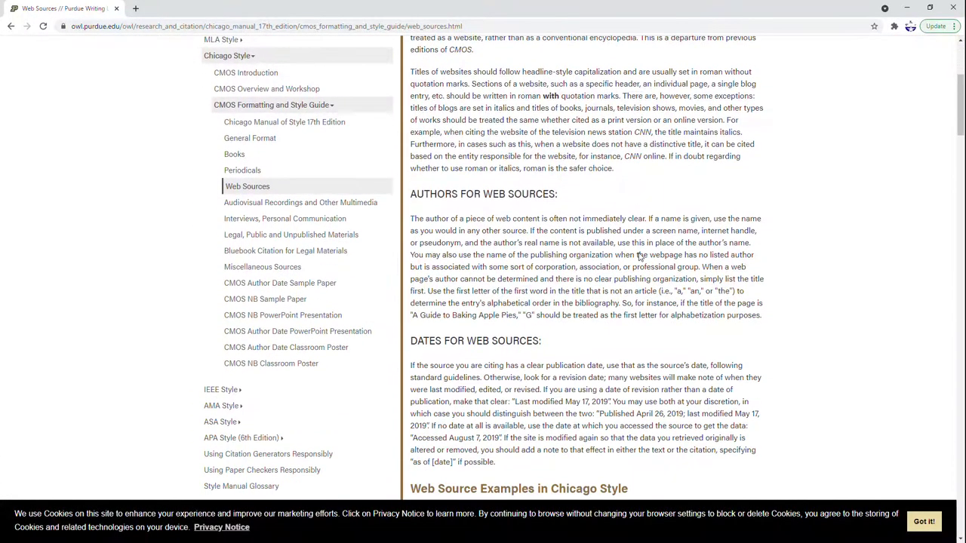
{"action": "scroll", "coordinate": [638, 255], "scroll_direction": "down", "scroll_amount": 5}
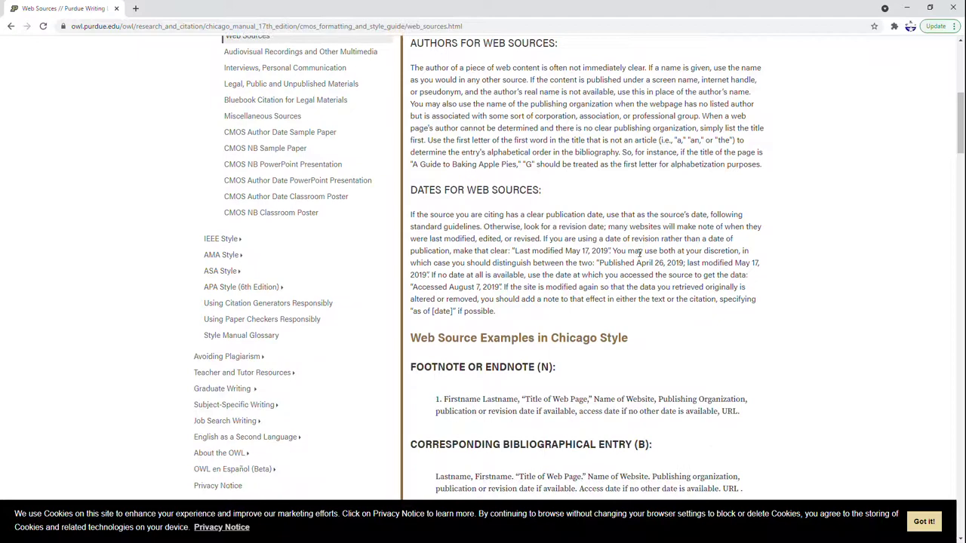
{"action": "scroll", "coordinate": [638, 258], "scroll_direction": "up", "scroll_amount": 10}
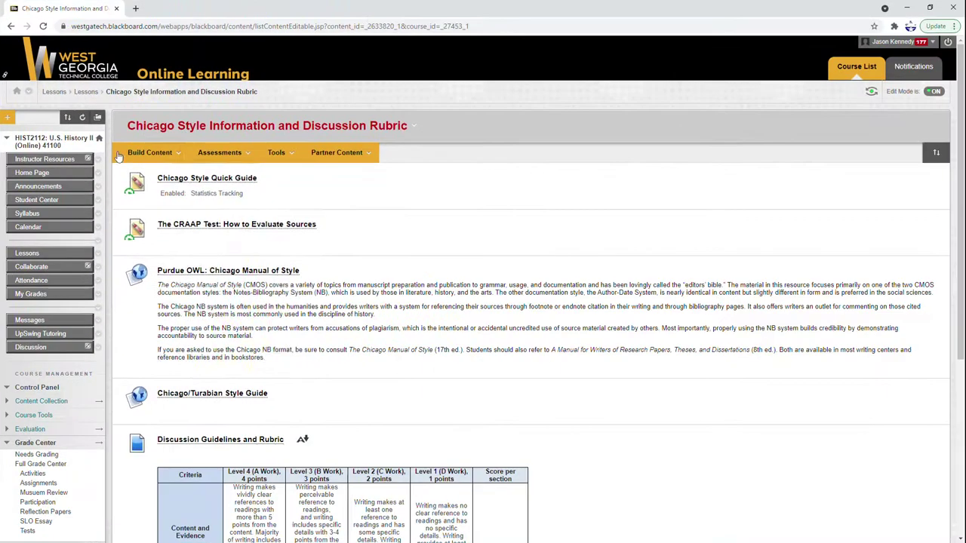
{"action": "left_click", "coordinate": [149, 152]}
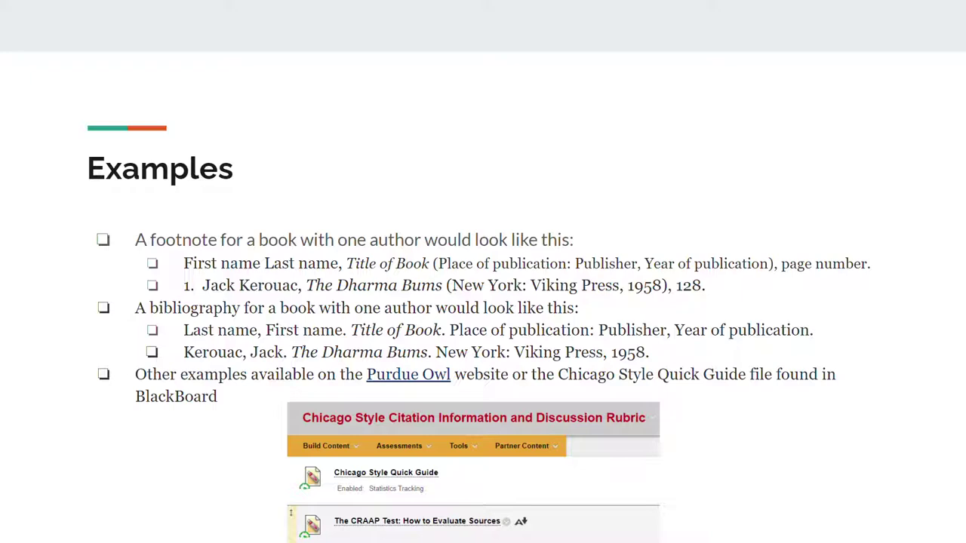
{"action": "left_click", "coordinate": [801, 329]}
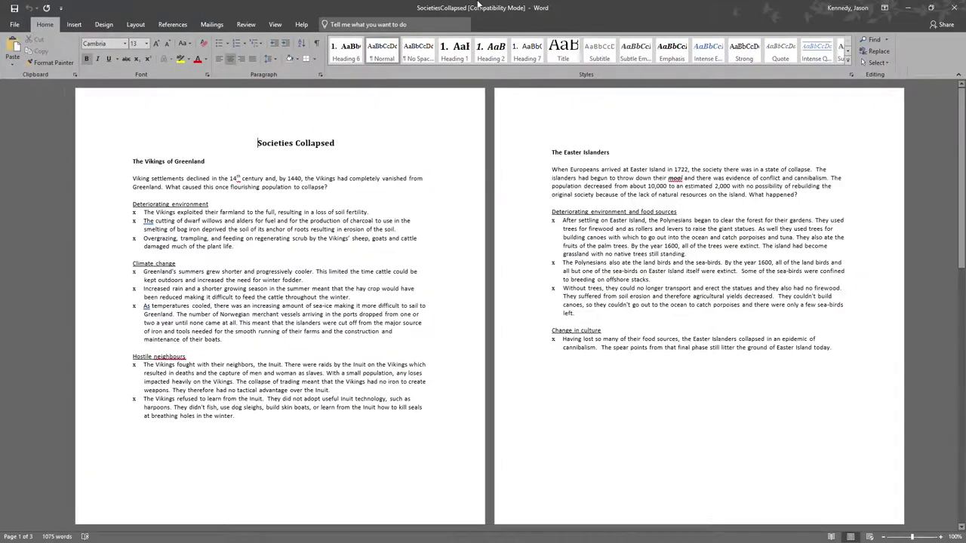
In the SocietiesCollapsed Word document, insert a footnote after the bullet sentence ending "resulting in a loss of soil fertility."
{"action": "left_click", "coordinate": [218, 341]}
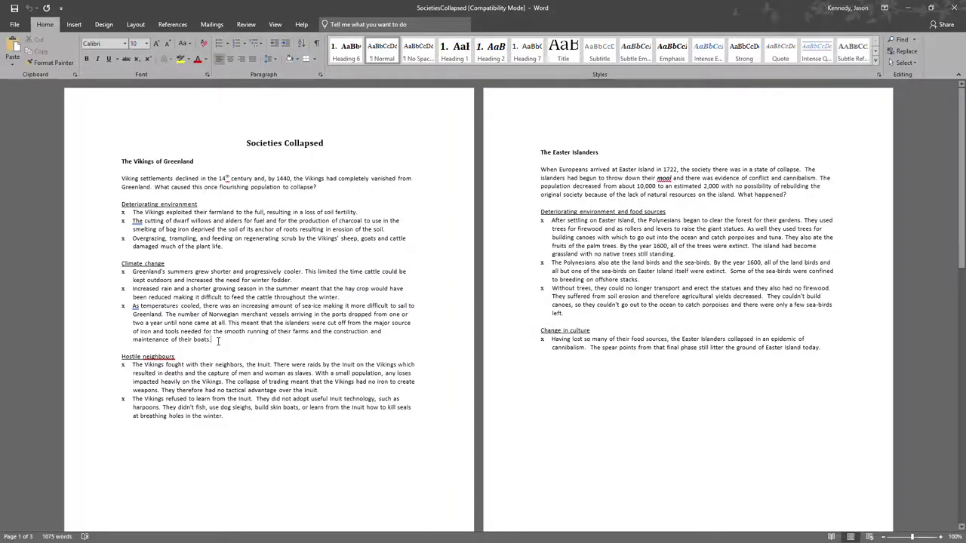
{"action": "left_click", "coordinate": [134, 213]}
{"action": "left_click_drag", "start_coordinate": [155, 212], "coordinate": [361, 214]}
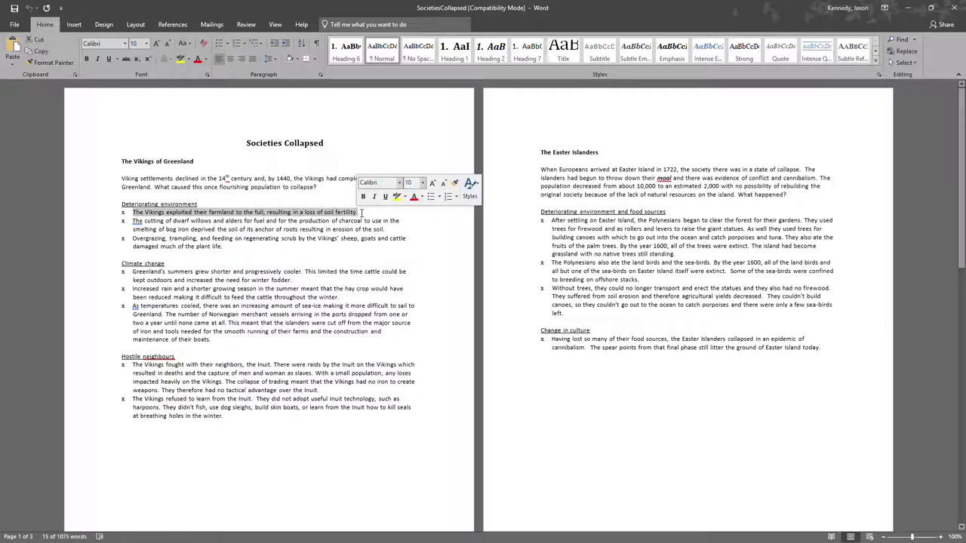
{"action": "left_click", "coordinate": [361, 213]}
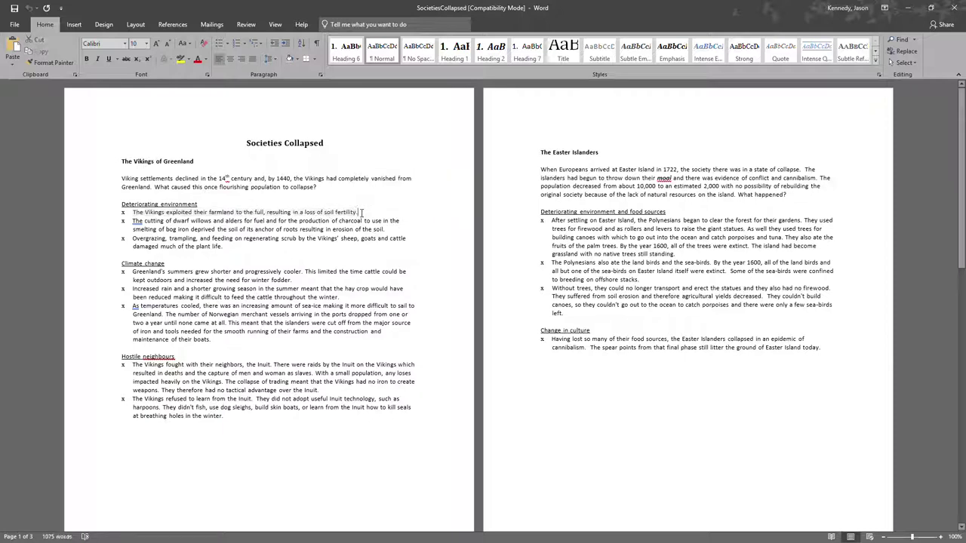
{"action": "left_click", "coordinate": [167, 26]}
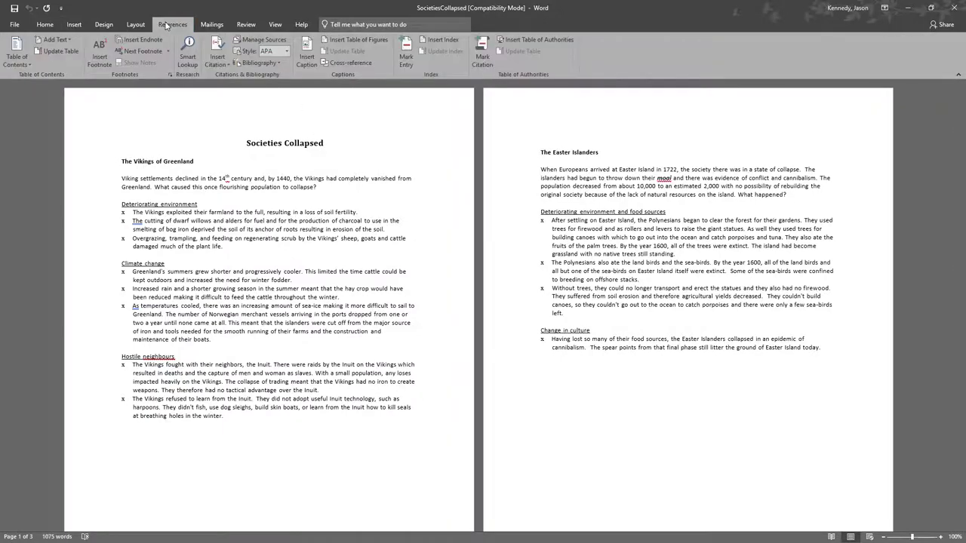
{"action": "left_click", "coordinate": [104, 49]}
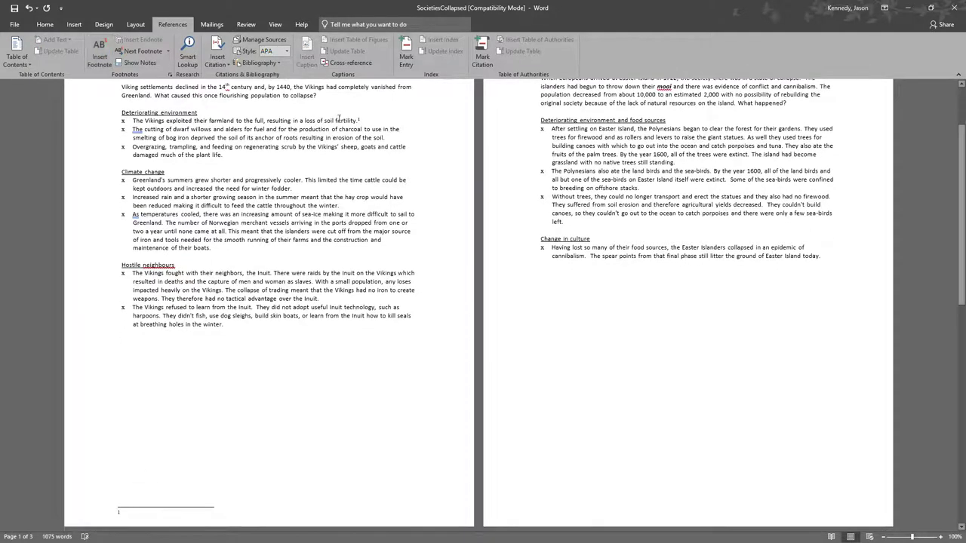
Begin the first footnote's text with the author's full name, a comma and the italic title "Where are the Vikings From"
{"action": "left_click_drag", "start_coordinate": [353, 121], "coordinate": [361, 120]}
{"action": "left_click", "coordinate": [356, 121]}
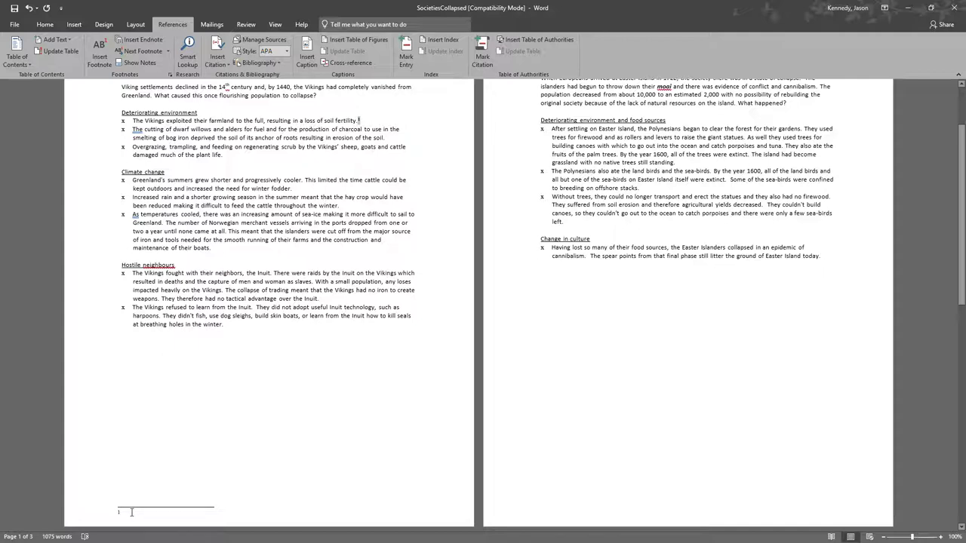
{"action": "scroll", "coordinate": [131, 513], "scroll_direction": "down", "scroll_amount": 2}
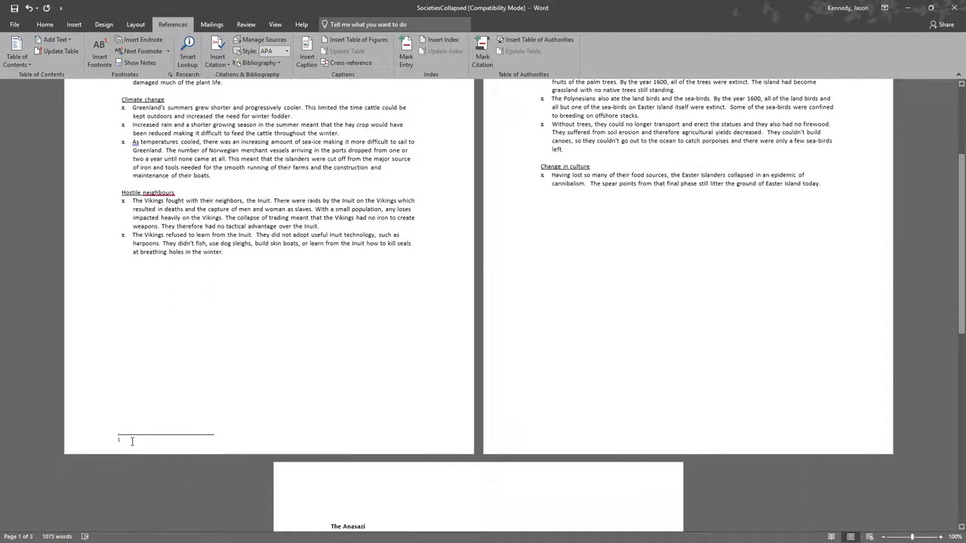
{"action": "left_click", "coordinate": [131, 441]}
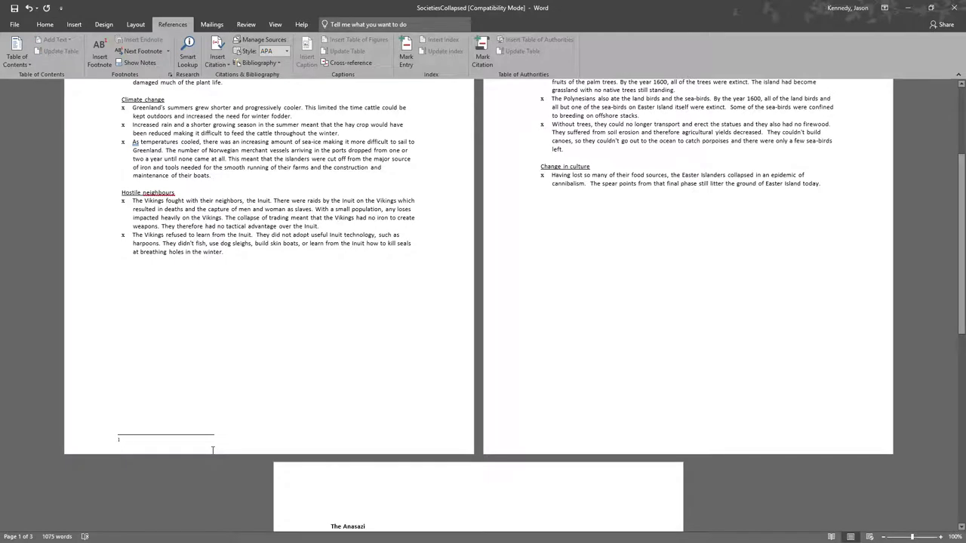
{"action": "type", "text": "Jason Kennedy"}
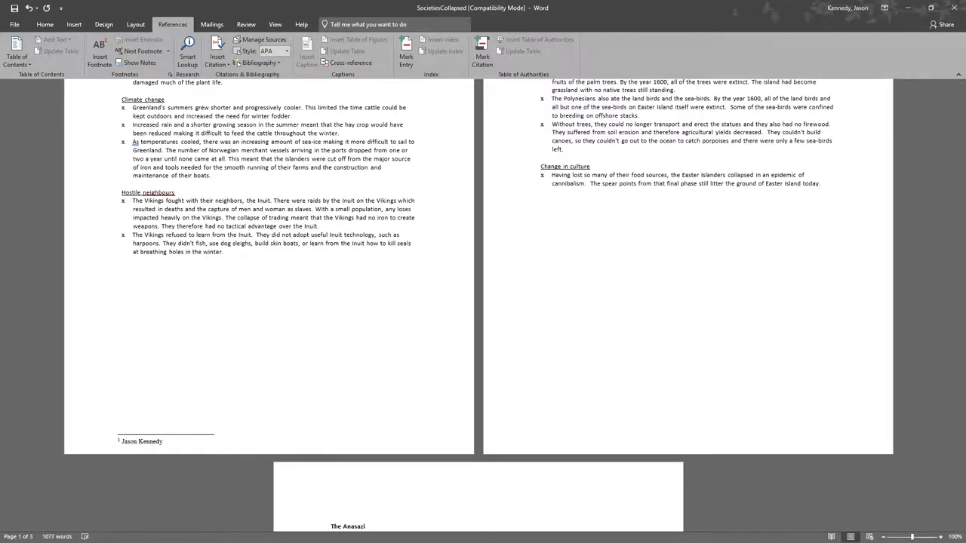
{"action": "type", "text": ","}
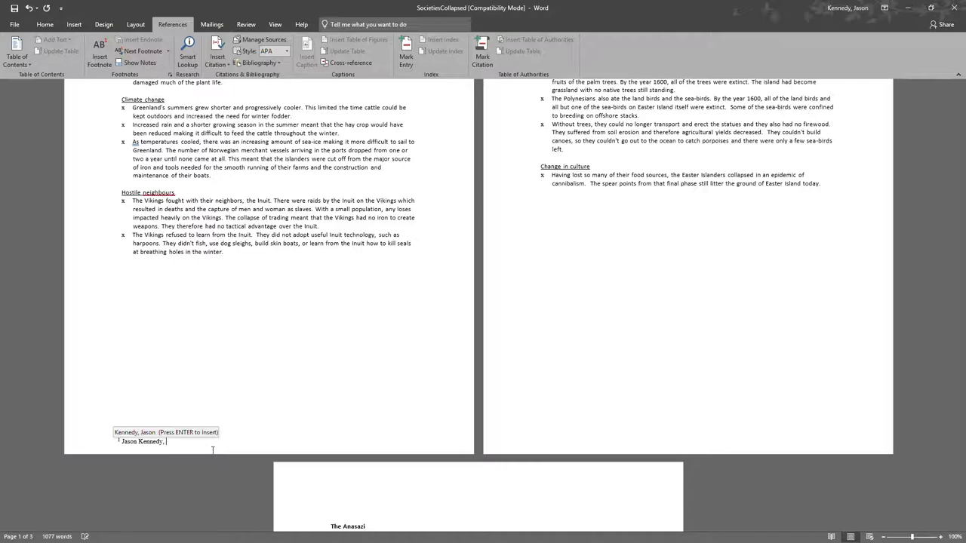
{"action": "key", "text": "ctrl+i"}
{"action": "type", "text": "Where are the Vikings From"}
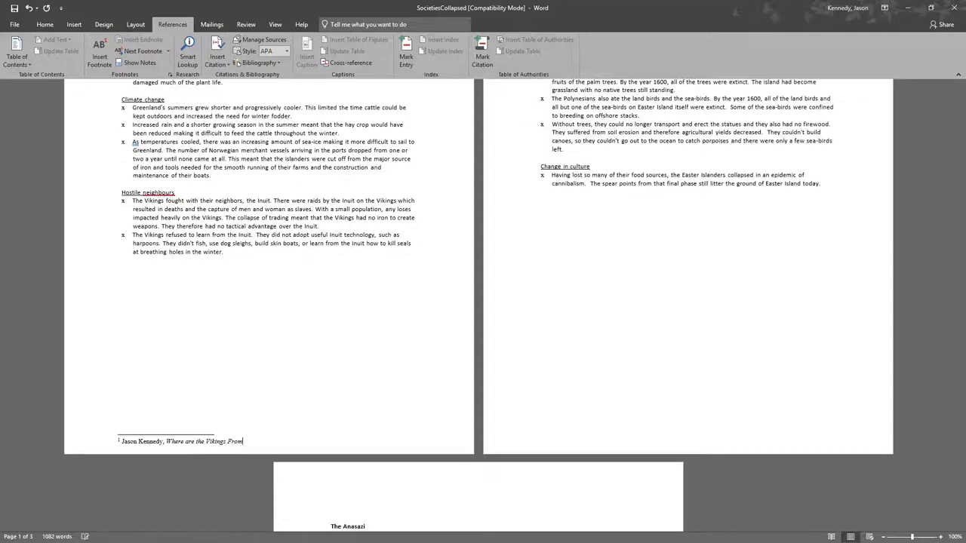
Complete the first footnote with the non-italic publication details "(Nowhere: No Place Publishing, 2021), 52"
{"action": "type", "text": " (Nowhere: Noplace"}
{"action": "key", "text": "BackSpace"}
{"action": "key", "text": "BackSpace"}
{"action": "key", "text": "BackSpace"}
{"action": "key", "text": "BackSpace"}
{"action": "key", "text": "BackSpace"}
{"action": "type", "text": "Place Publishing), 2021), "}
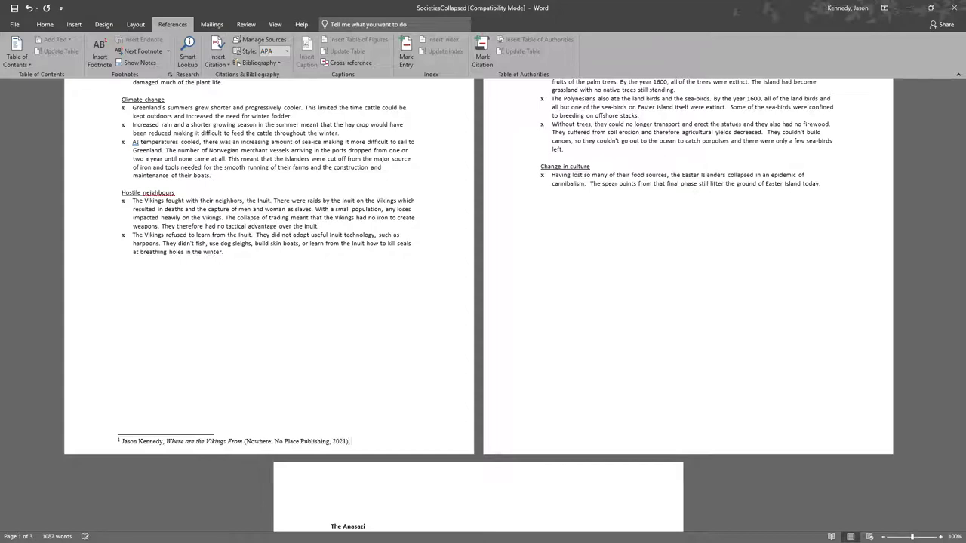
{"action": "type", "text": "52"}
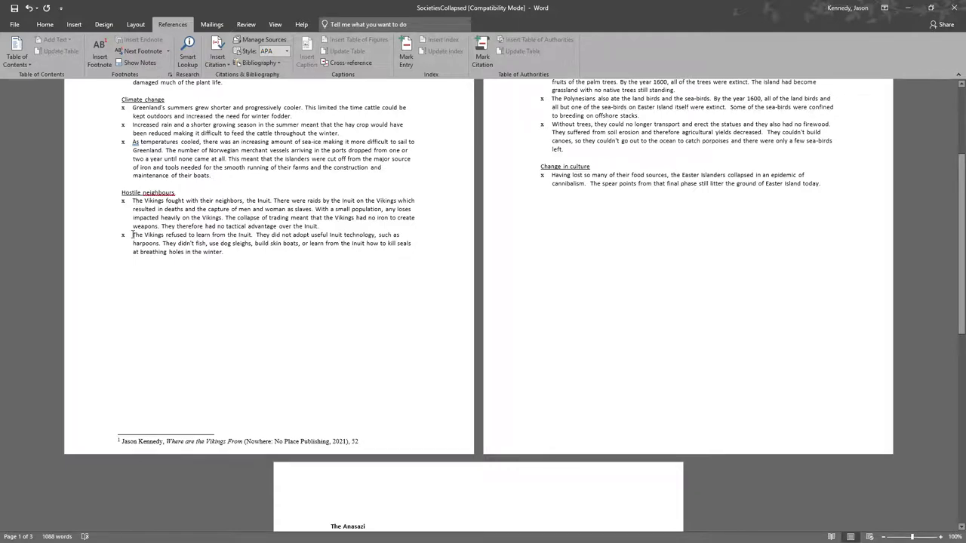
Insert a footnote after "The Vikings refused to learn from the Inuit." with the text "More Info here"
{"action": "left_click_drag", "start_coordinate": [132, 235], "coordinate": [251, 236]}
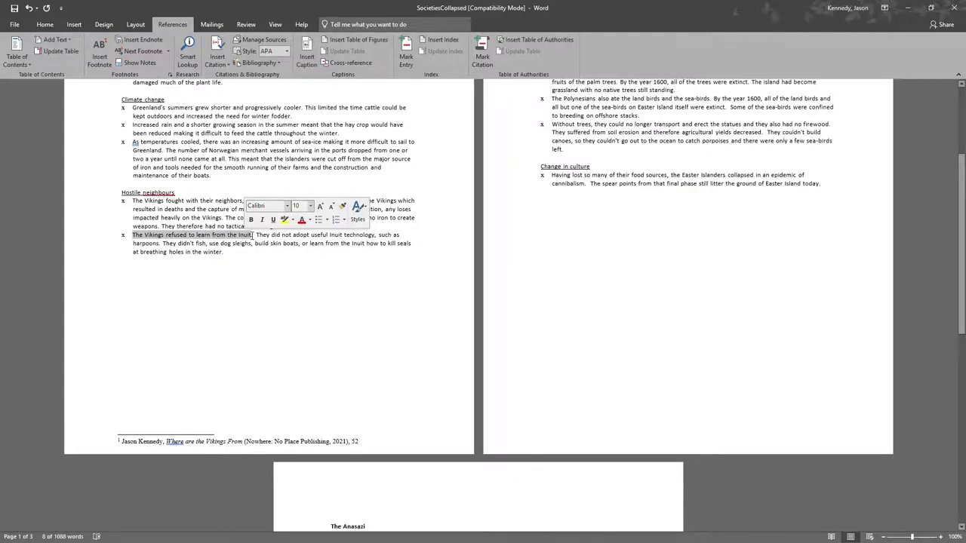
{"action": "left_click", "coordinate": [255, 237]}
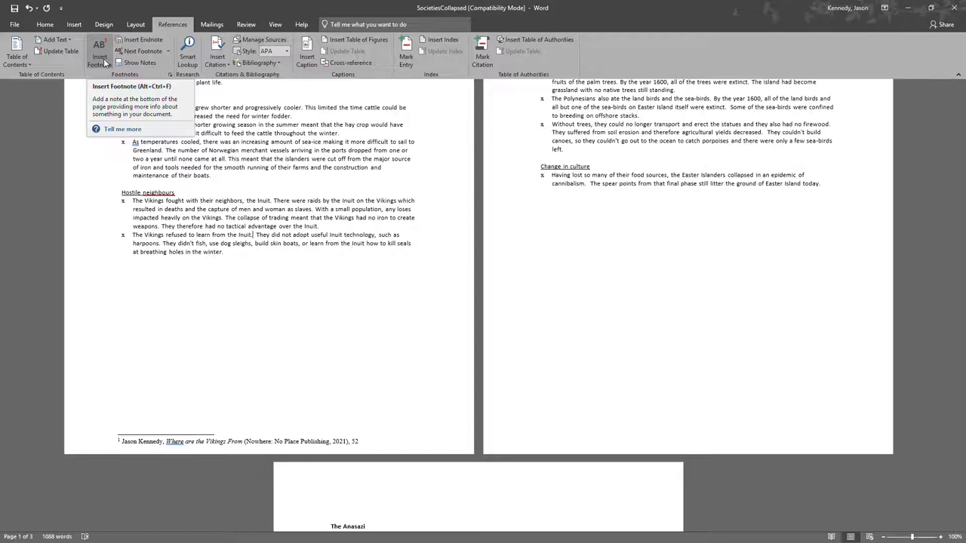
{"action": "left_click", "coordinate": [103, 58]}
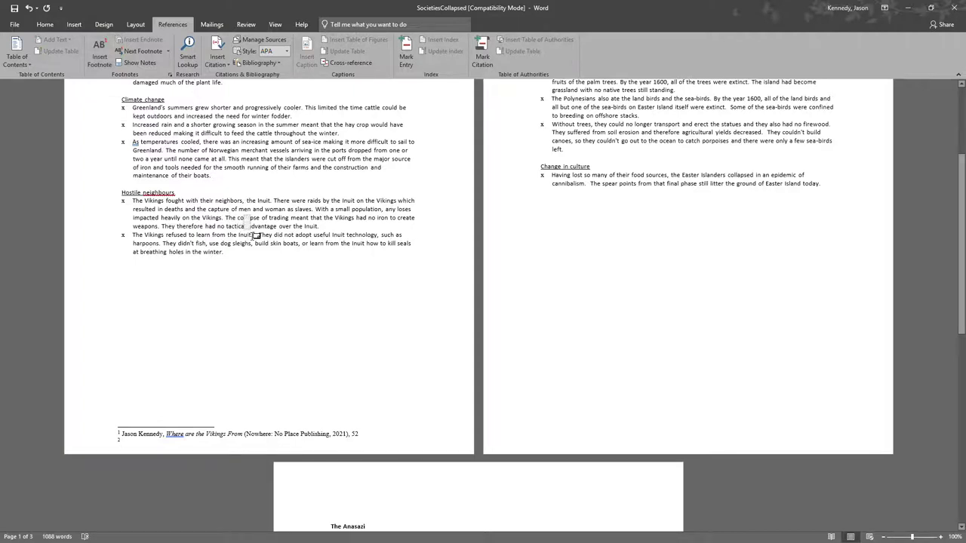
{"action": "left_click", "coordinate": [255, 234]}
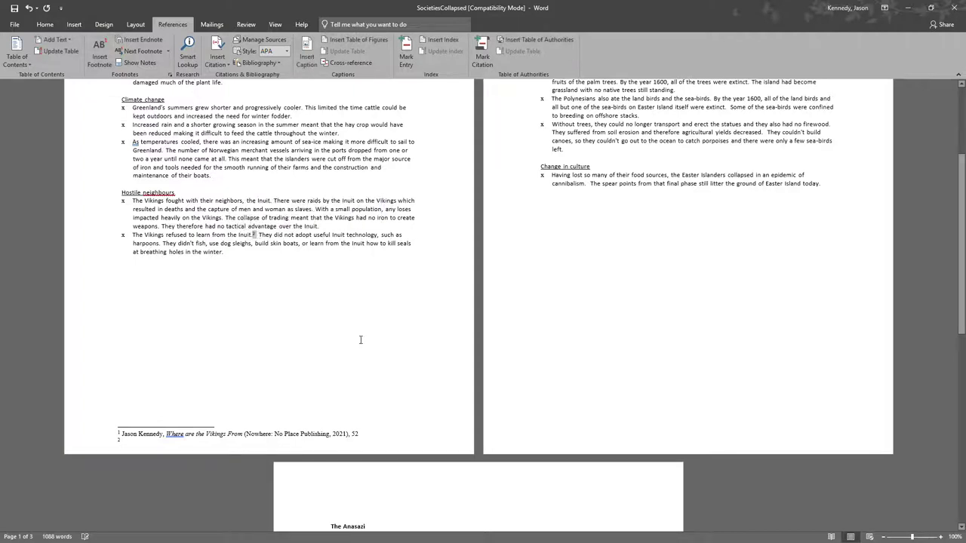
{"action": "left_click", "coordinate": [141, 442]}
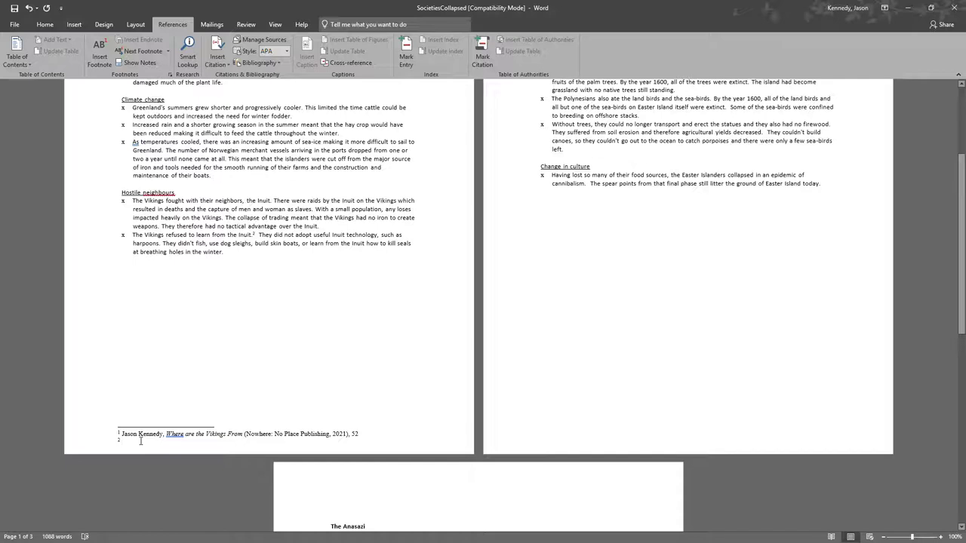
{"action": "type", "text": "More Info here"}
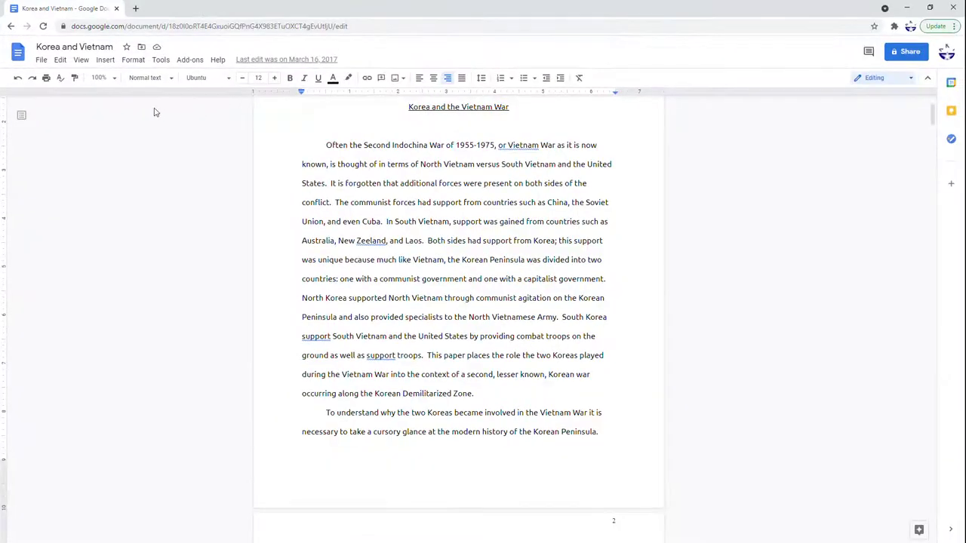
In the Korea and Vietnam document in Google Docs, insert a footnote after the sentence ending "Korean Demilitarized Zone."
{"action": "left_click", "coordinate": [477, 393]}
{"action": "left_click_drag", "start_coordinate": [475, 394], "coordinate": [456, 394]}
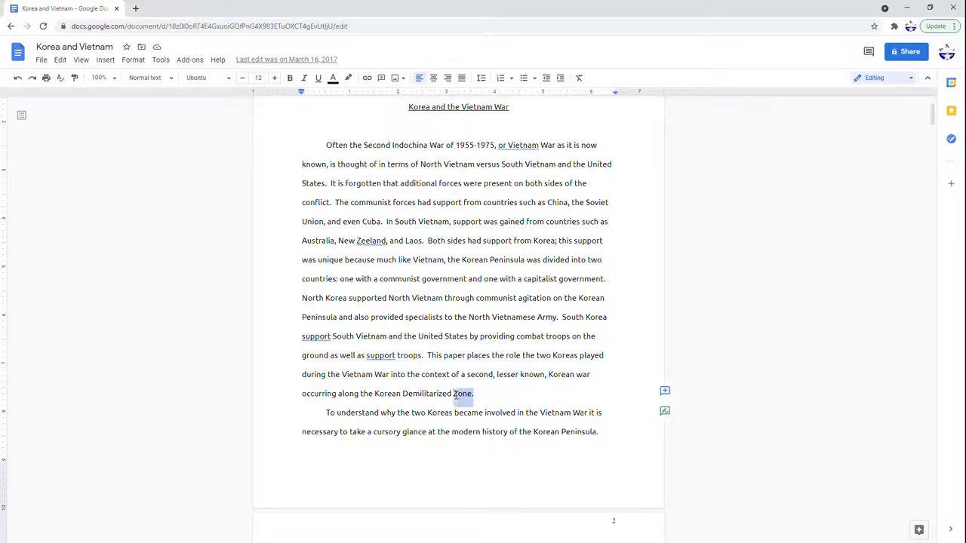
{"action": "left_click", "coordinate": [473, 394]}
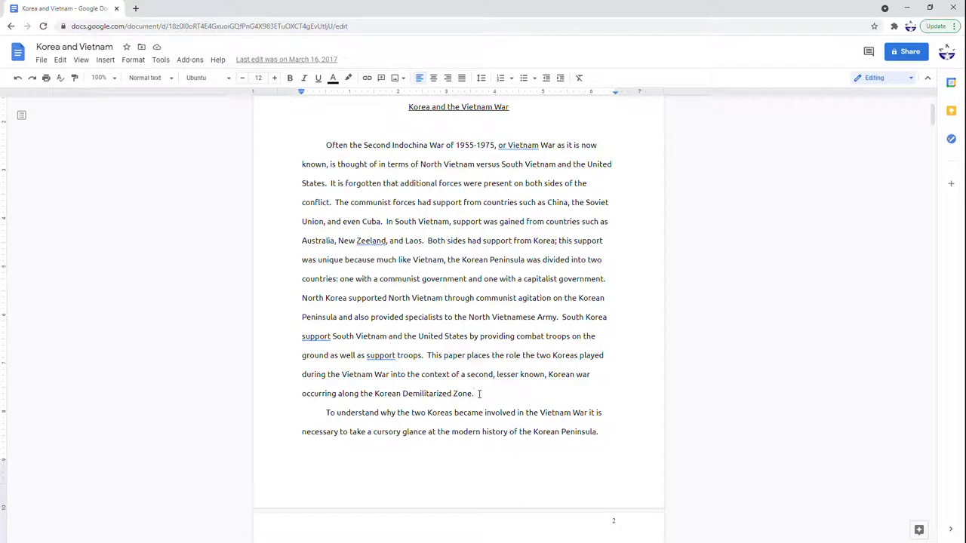
{"action": "left_click", "coordinate": [106, 60]}
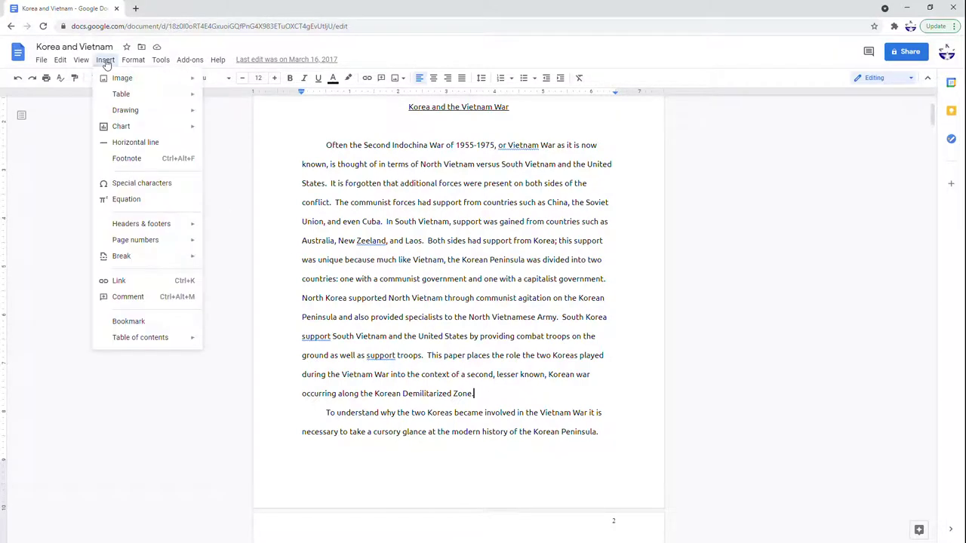
{"action": "left_click", "coordinate": [125, 163]}
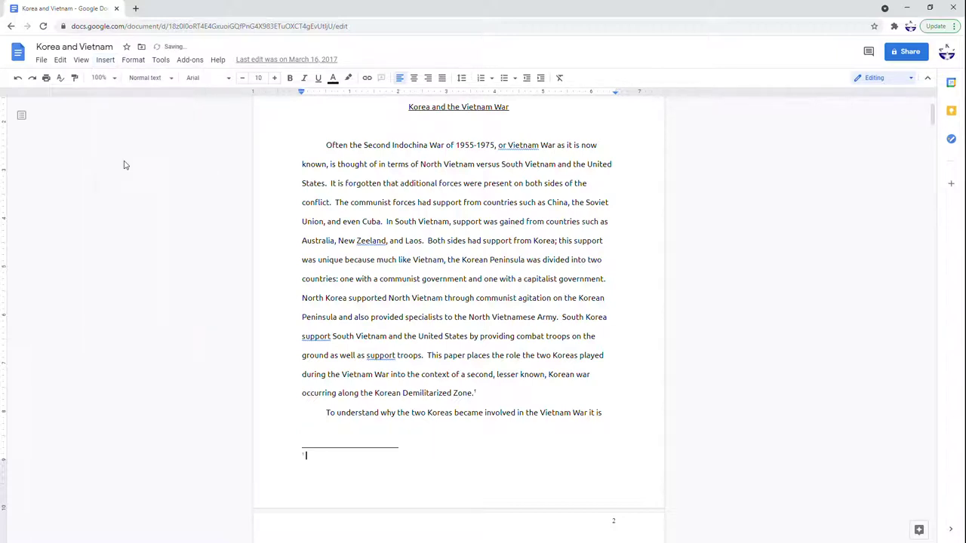
{"action": "left_click", "coordinate": [476, 393]}
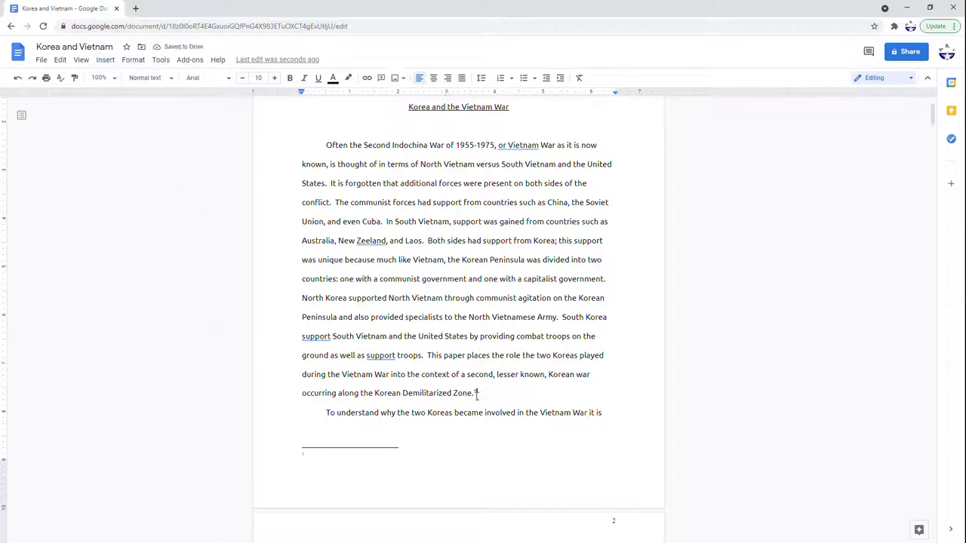
{"action": "left_click", "coordinate": [316, 459]}
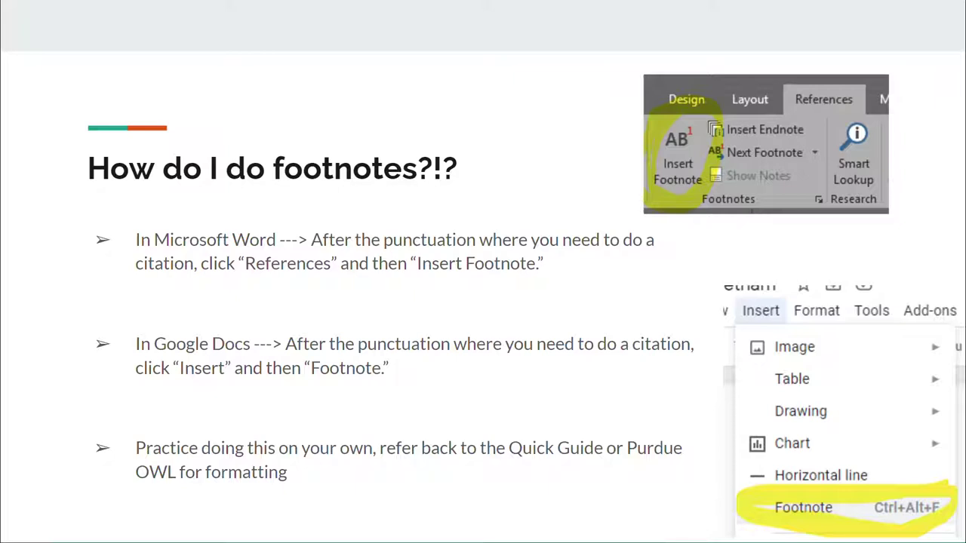
{"action": "left_click", "coordinate": [443, 211]}
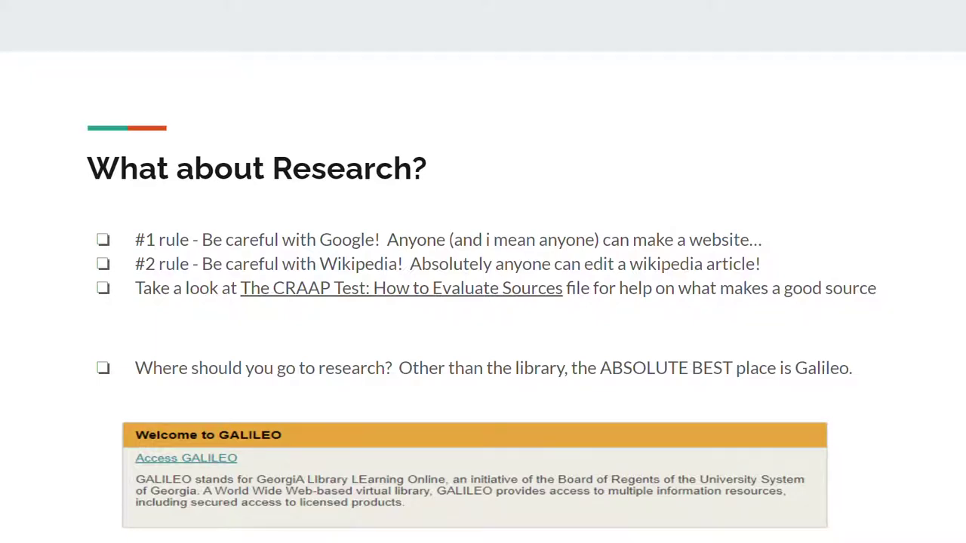
{"action": "left_click", "coordinate": [448, 391]}
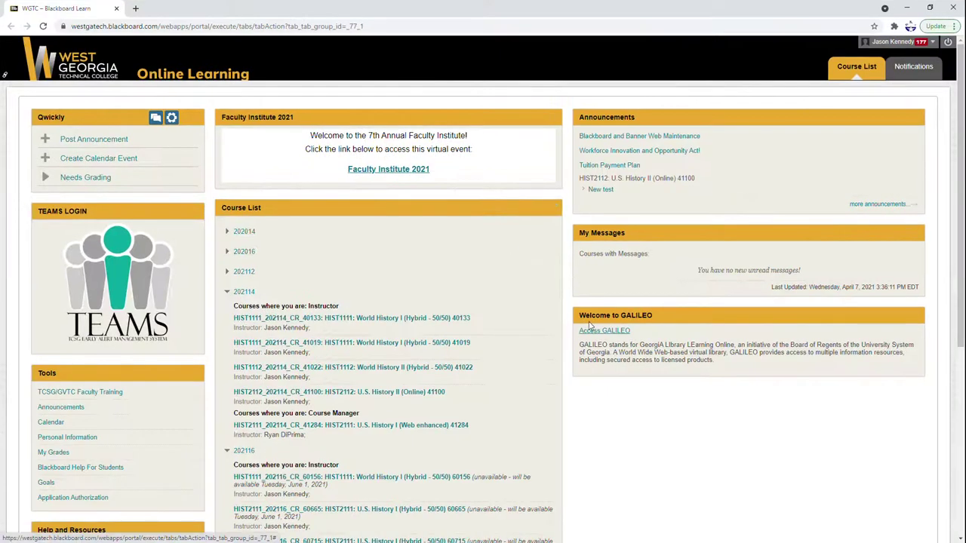
Open the GALILEO virtual library from the Blackboard home page
{"action": "double_click", "coordinate": [590, 336]}
{"action": "triple_click", "coordinate": [596, 334]}
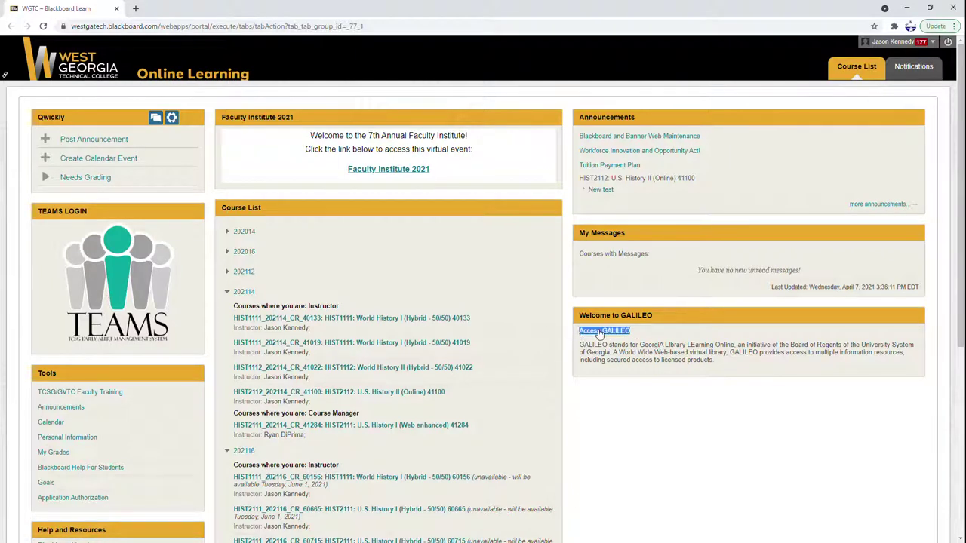
{"action": "left_click", "coordinate": [600, 334]}
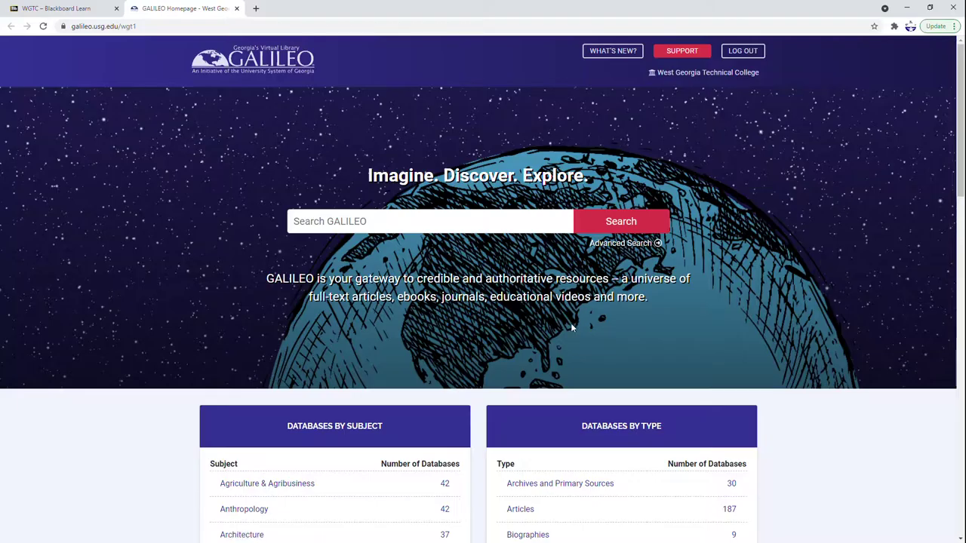
Browse all GALILEO database subjects, choose History and open the Academic Search Complete database
{"action": "scroll", "coordinate": [440, 347], "scroll_direction": "down", "scroll_amount": 2}
{"action": "left_click_drag", "start_coordinate": [381, 325], "coordinate": [285, 330]}
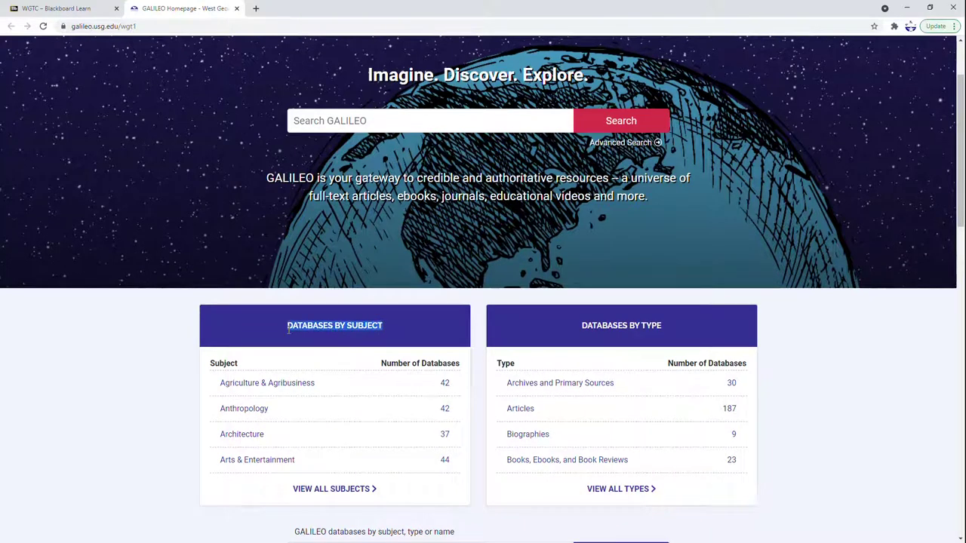
{"action": "left_click", "coordinate": [351, 488]}
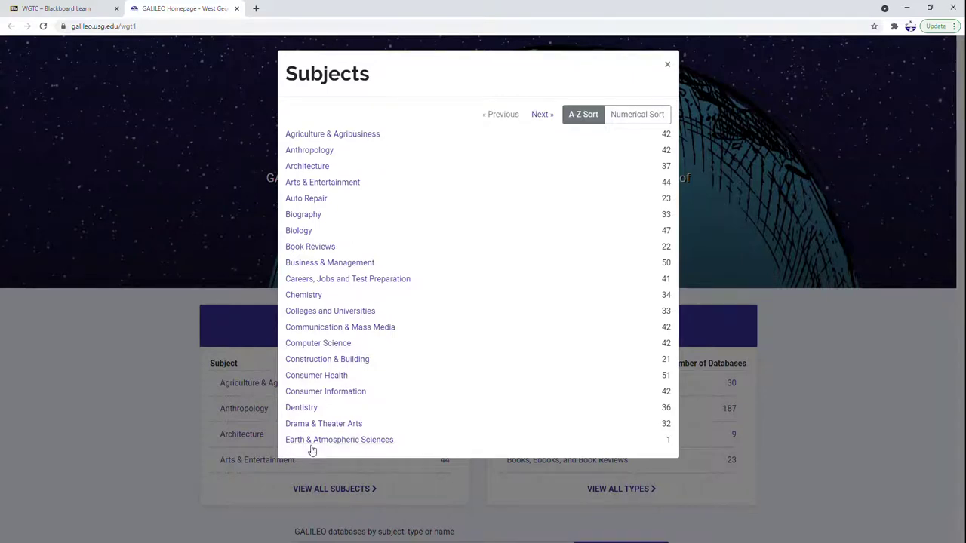
{"action": "left_click", "coordinate": [538, 115]}
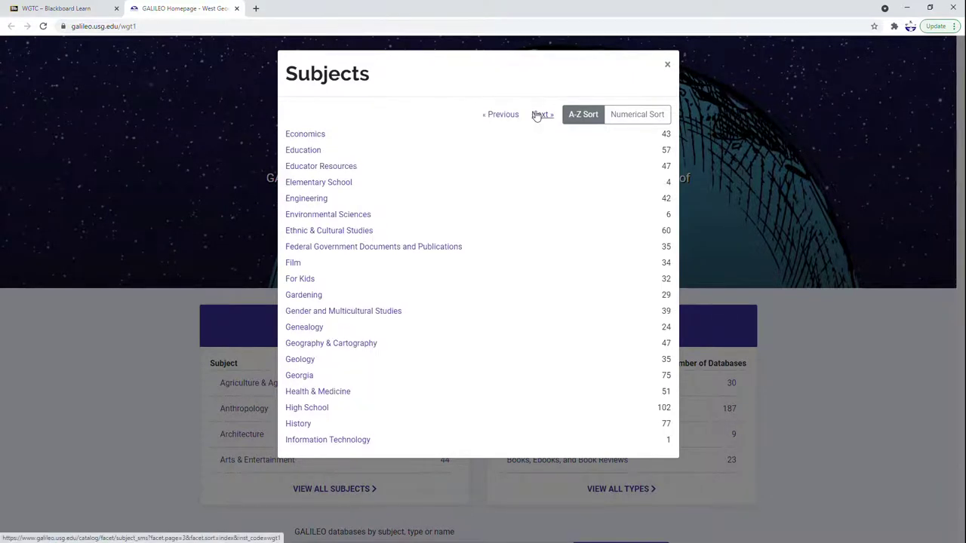
{"action": "left_click", "coordinate": [298, 427]}
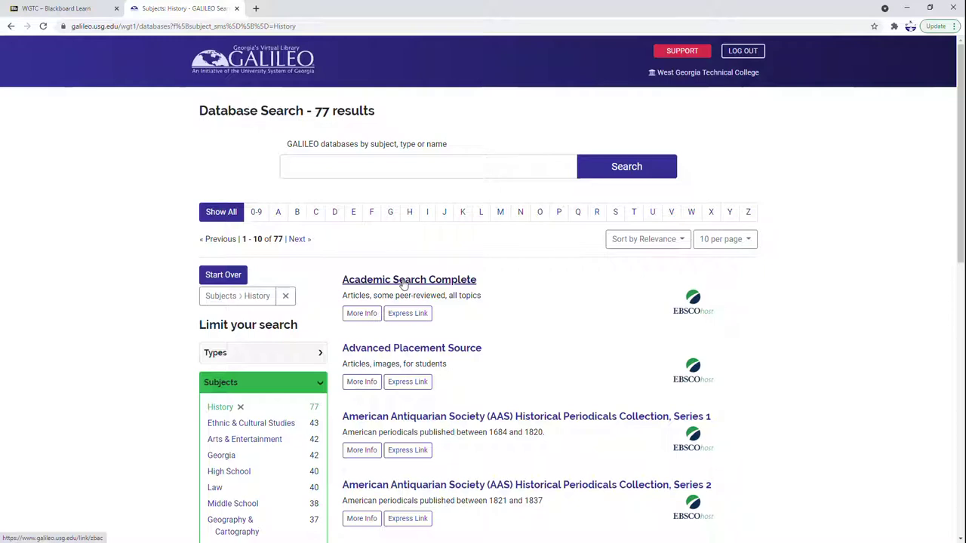
{"action": "left_click", "coordinate": [404, 281]}
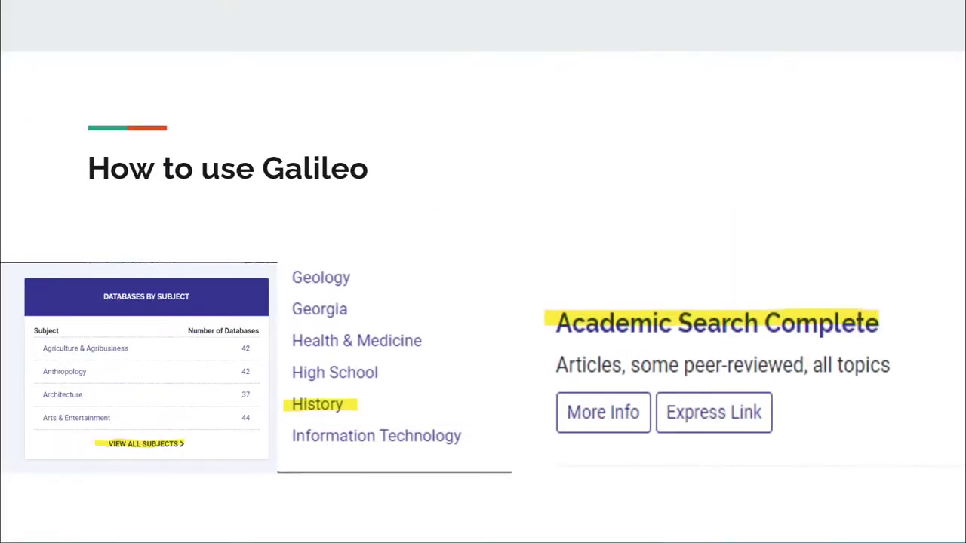
{"action": "left_click", "coordinate": [462, 265]}
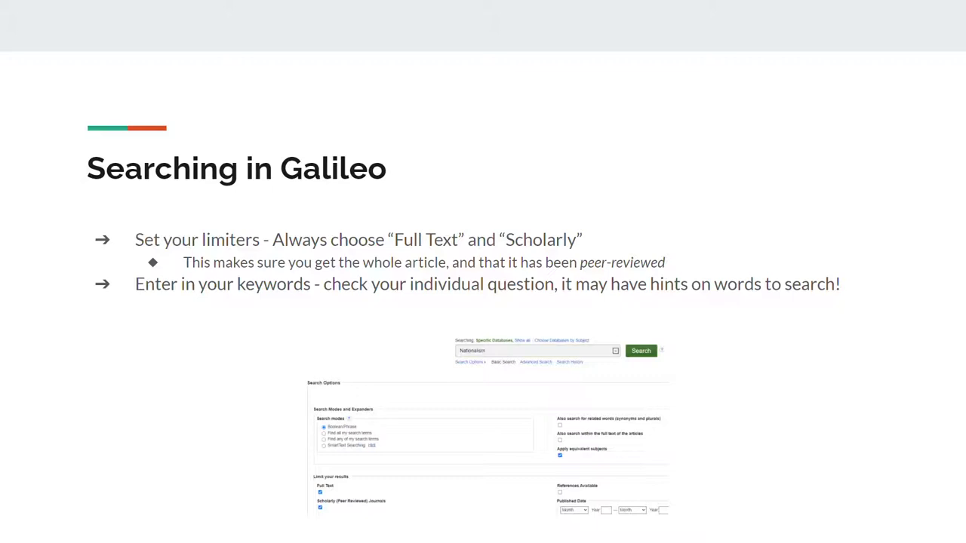
Limit the EBSCOhost search results to Full Text and Scholarly (Peer Reviewed) Journals
{"action": "mouse_move", "coordinate": [482, 34]}
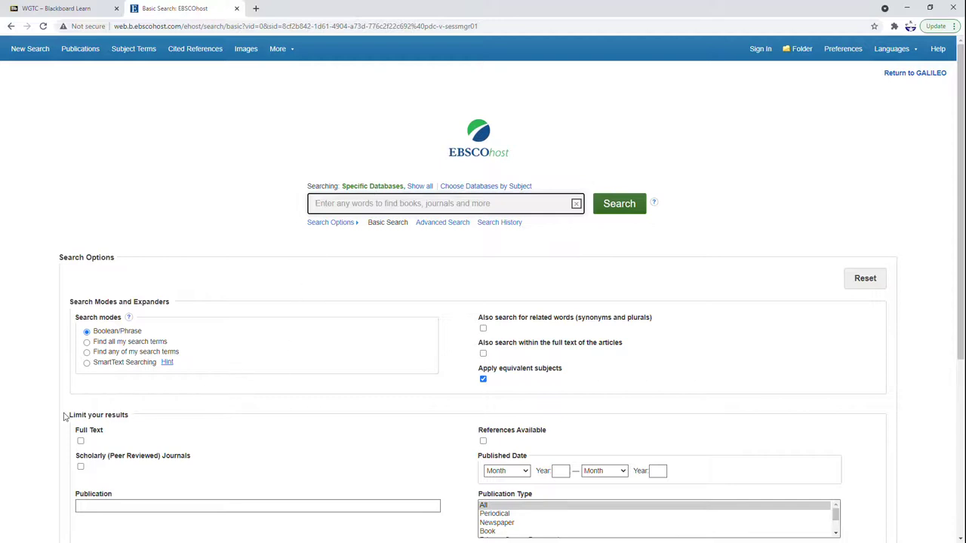
{"action": "left_click_drag", "start_coordinate": [66, 417], "coordinate": [113, 443]}
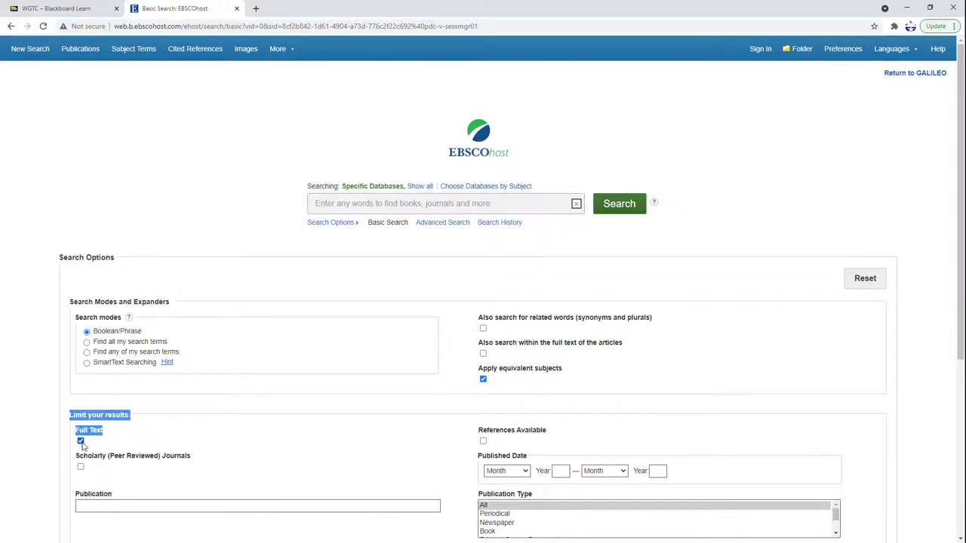
{"action": "left_click", "coordinate": [80, 440]}
{"action": "left_click", "coordinate": [117, 433]}
{"action": "left_click", "coordinate": [81, 467]}
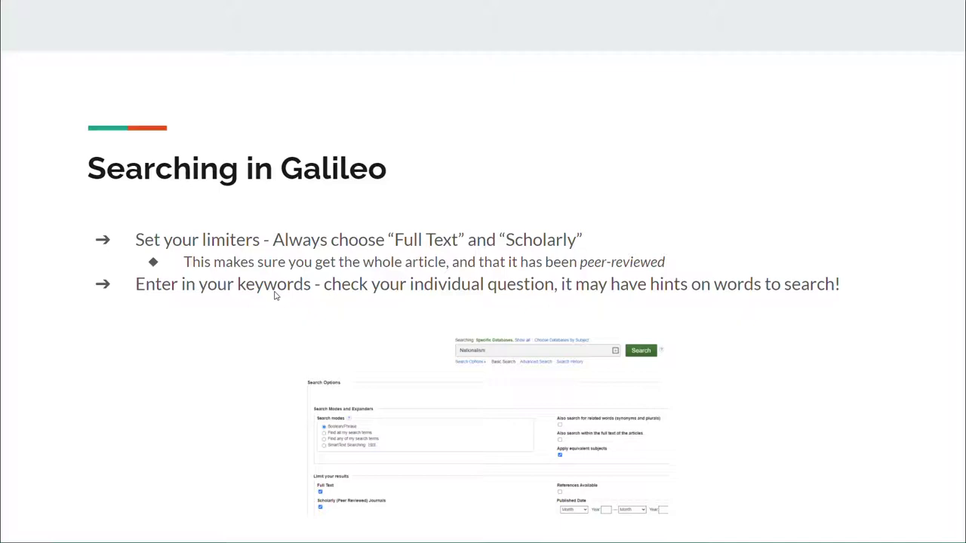
Return to the EBSCOhost search page and search for the suggested phrase "nationalism and world war 1"
{"action": "left_click_drag", "start_coordinate": [0, 44], "coordinate": [395, 4]}
{"action": "left_click", "coordinate": [330, 204]}
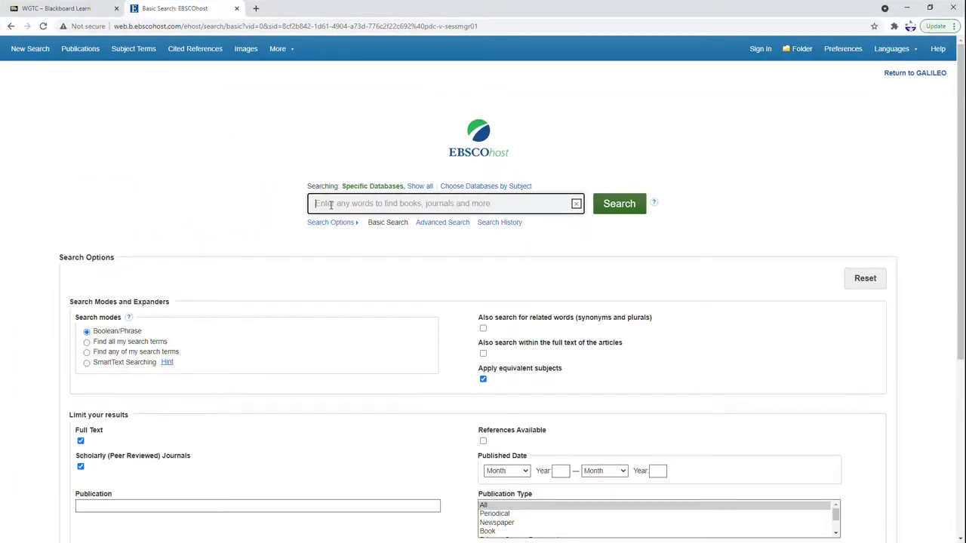
{"action": "type", "text": "Nationalism"}
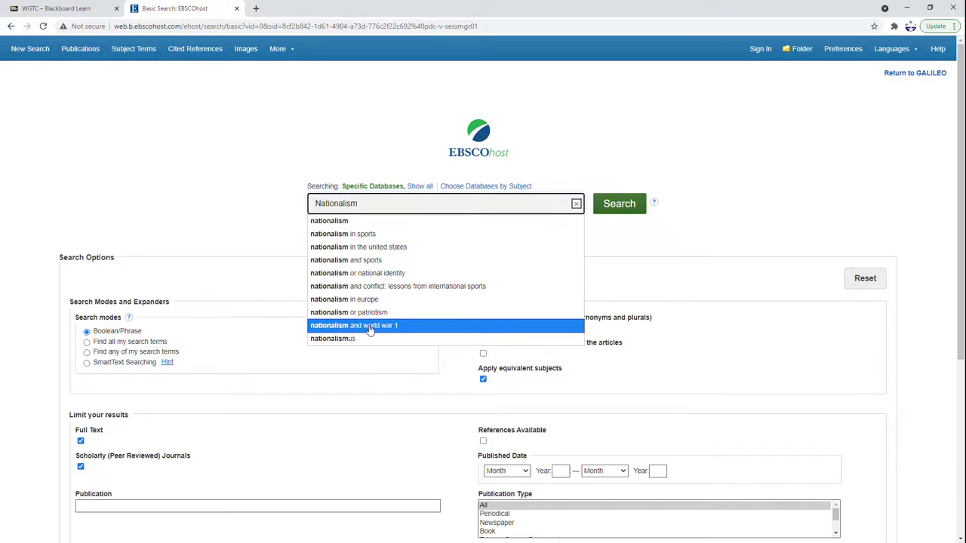
{"action": "left_click", "coordinate": [371, 326]}
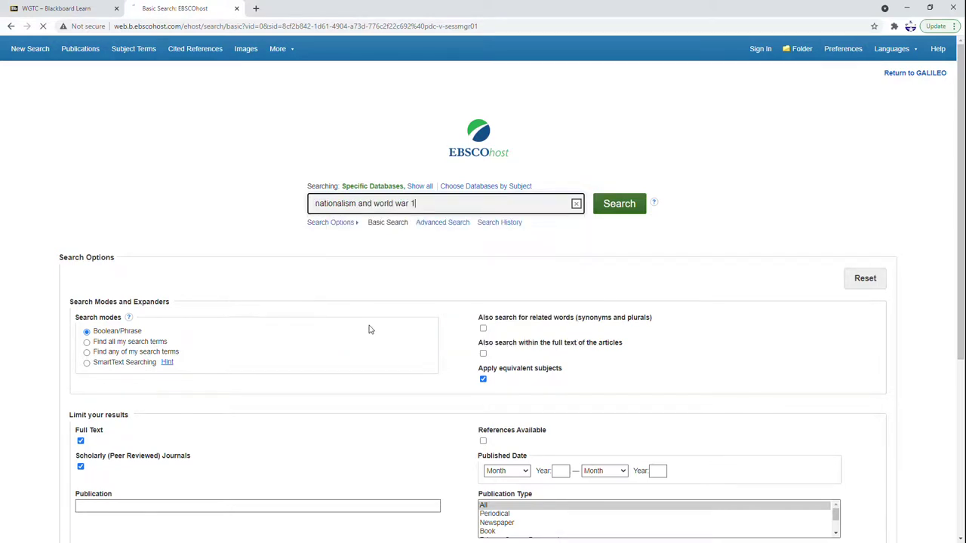
{"action": "left_click", "coordinate": [613, 203]}
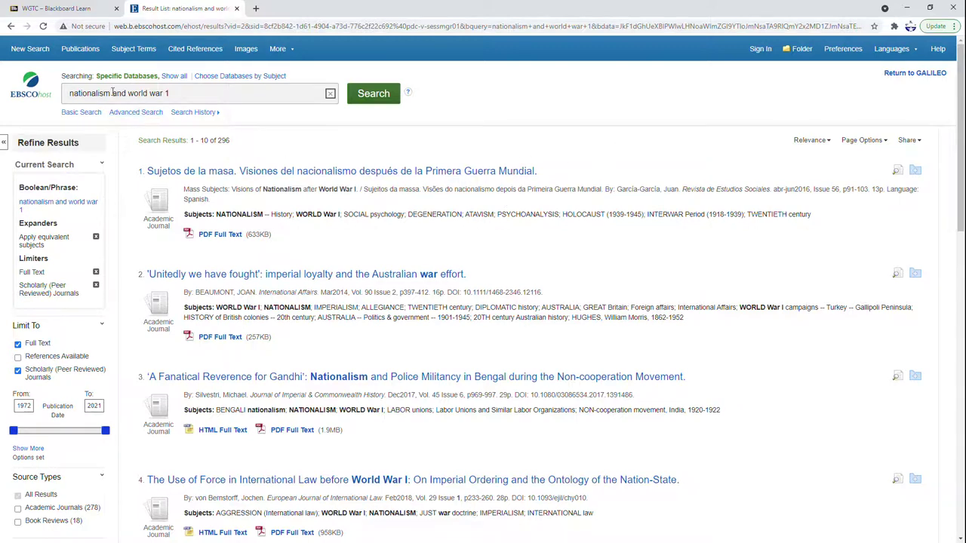
Replace "nationalism" with "militarism" in the query and search for "militarism and world war 1"
{"action": "left_click_drag", "start_coordinate": [111, 93], "coordinate": [70, 96]}
{"action": "type", "text": "militarism"}
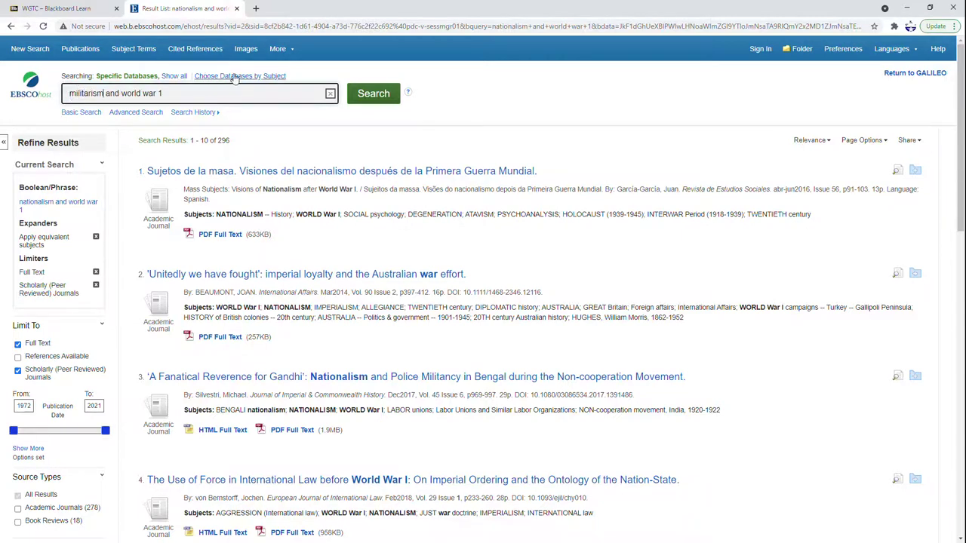
{"action": "left_click", "coordinate": [369, 94]}
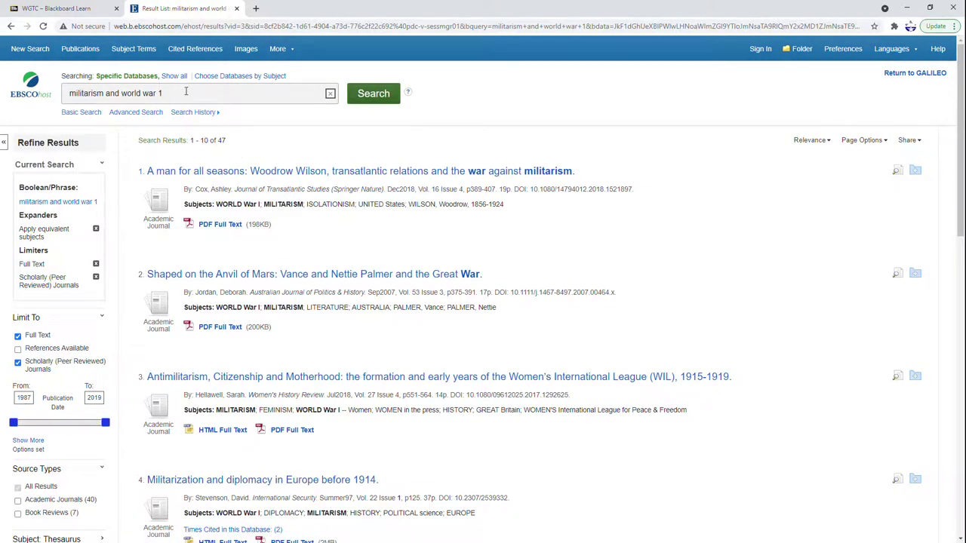
Replace the whole query with the suggested phrase "protestant reformation causes" and run the search
{"action": "left_click_drag", "start_coordinate": [183, 94], "coordinate": [68, 94]}
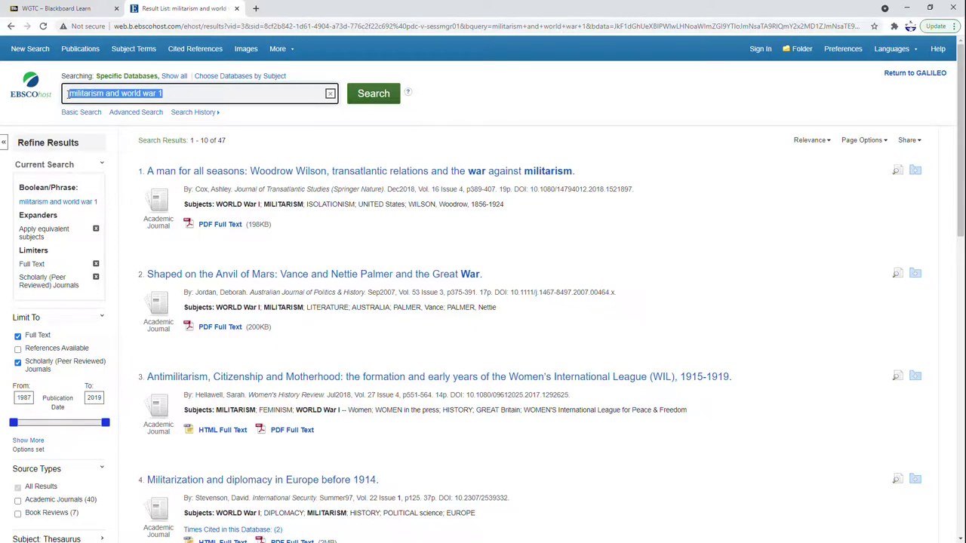
{"action": "type", "text": "Protestant"}
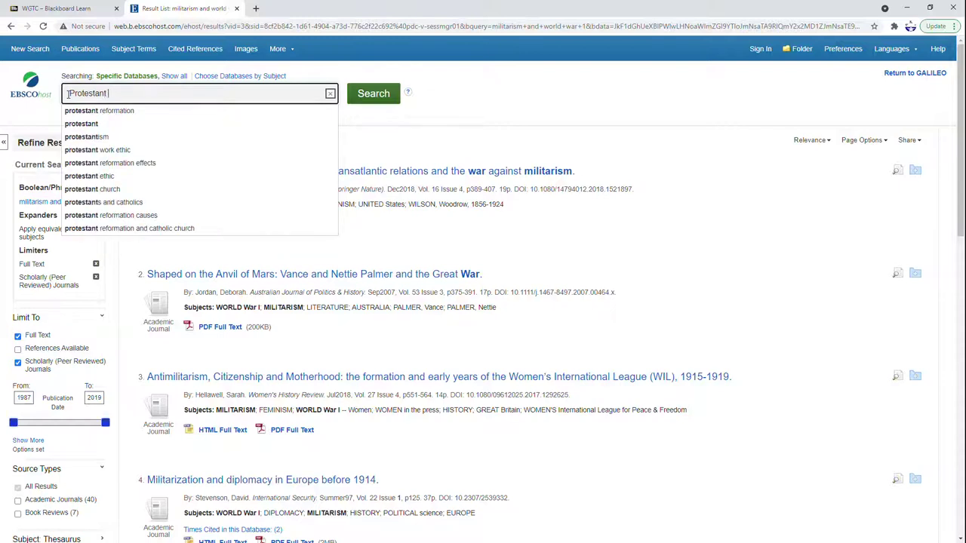
{"action": "key", "text": "Down"}
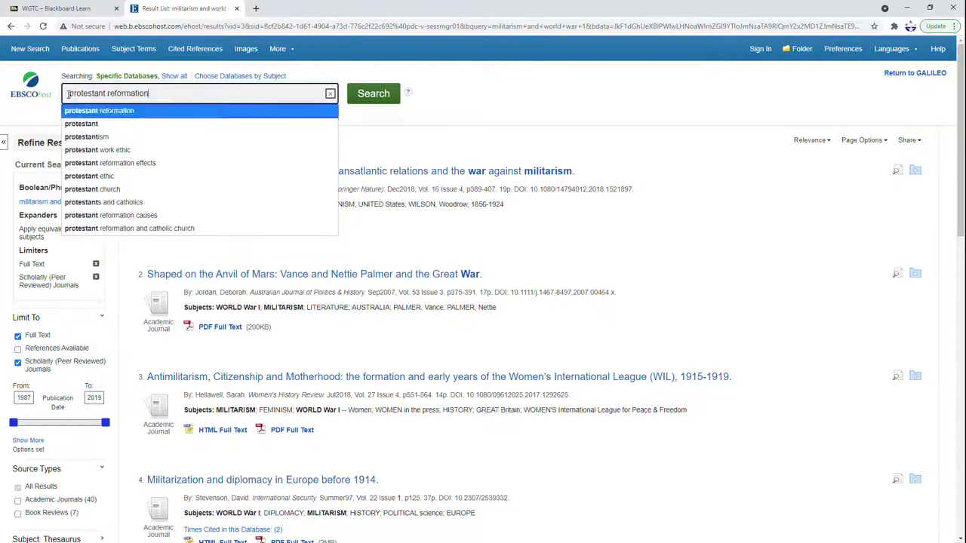
{"action": "left_click", "coordinate": [110, 217]}
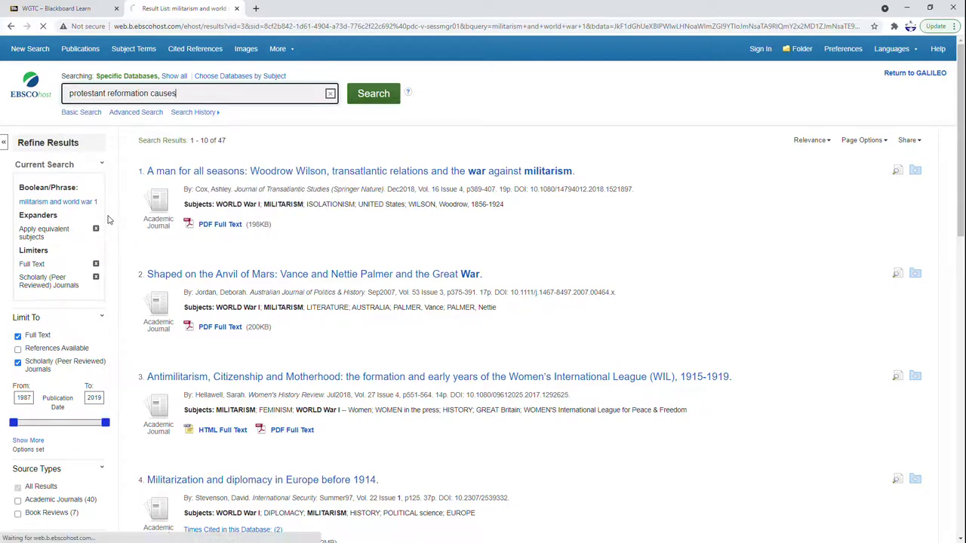
{"action": "left_click", "coordinate": [374, 93]}
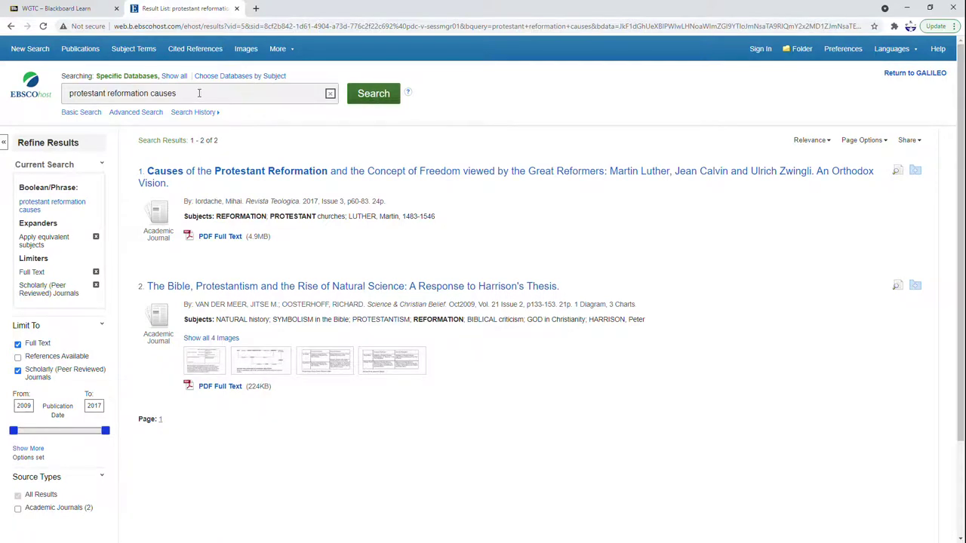
Replace the query with the suggested term "martin luther" and search the database for it
{"action": "left_click", "coordinate": [151, 94]}
{"action": "left_click_drag", "start_coordinate": [209, 94], "coordinate": [69, 105]}
{"action": "type", "text": "M"}
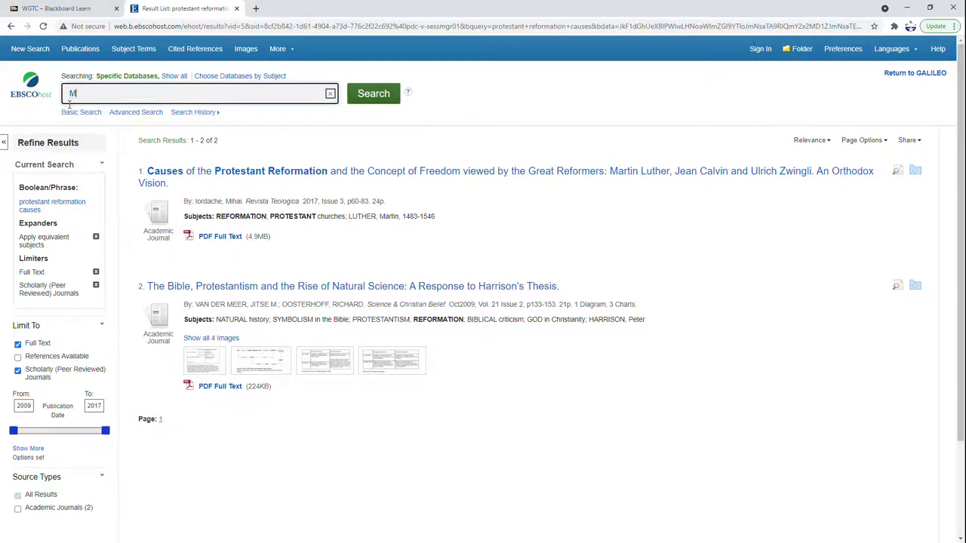
{"action": "type", "text": "artin Luther"}
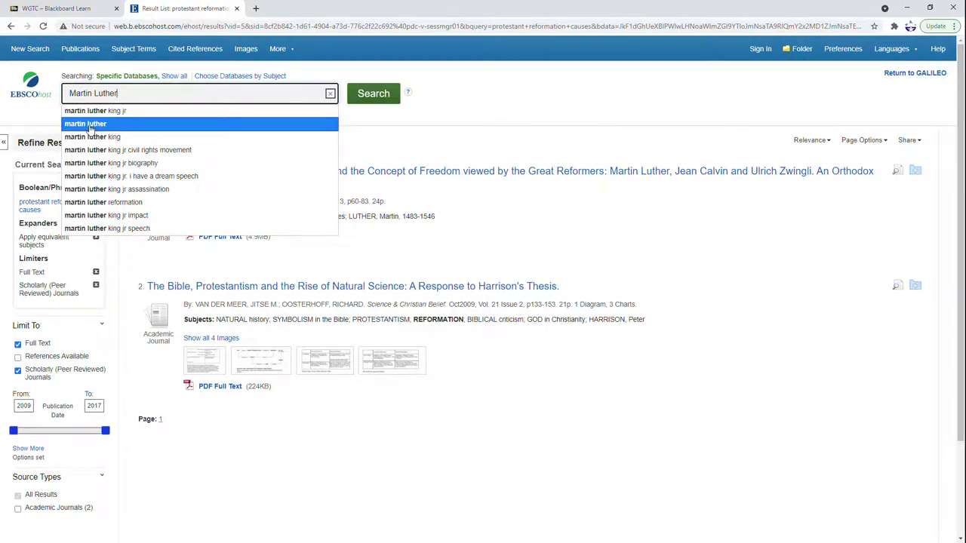
{"action": "left_click", "coordinate": [102, 125]}
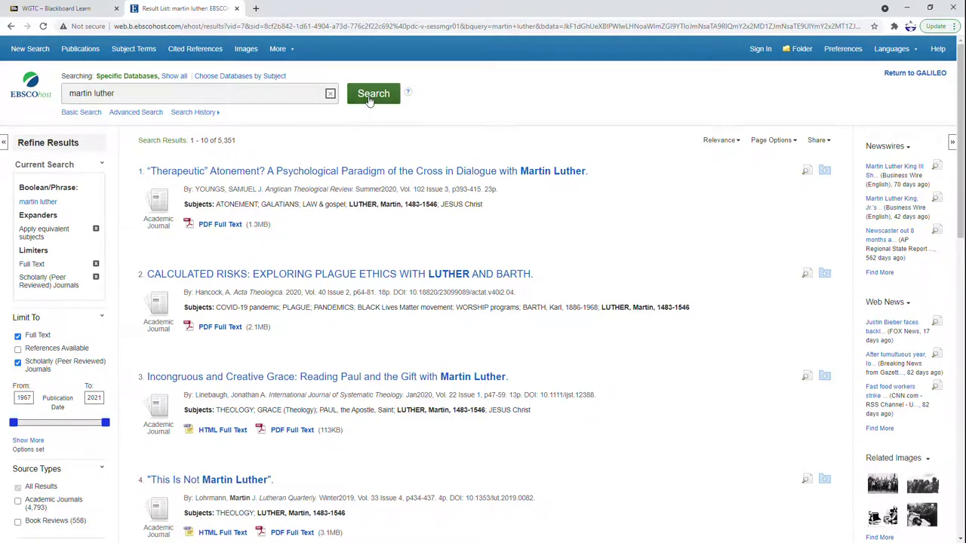
Replace the current search keywords with "1968"
{"action": "triple_click", "coordinate": [268, 94]}
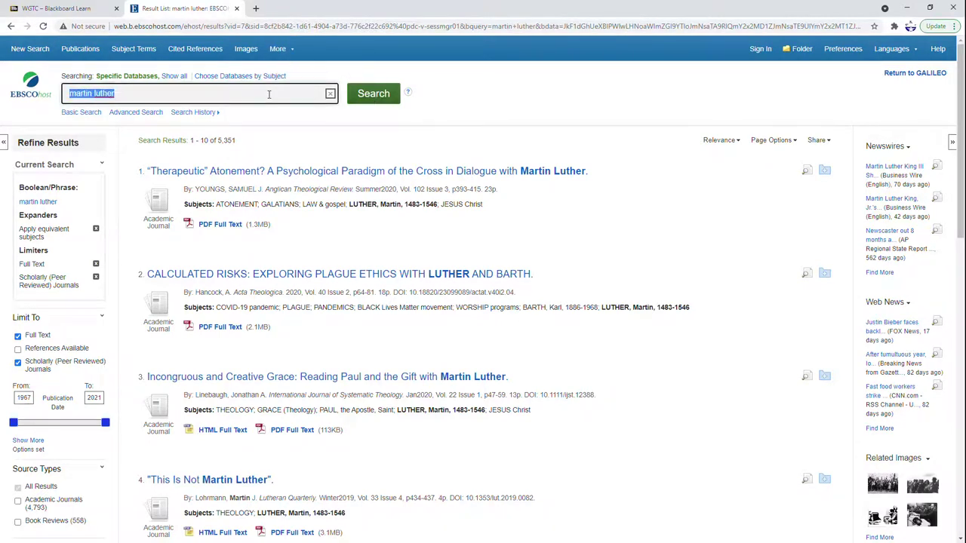
{"action": "type", "text": "1968"}
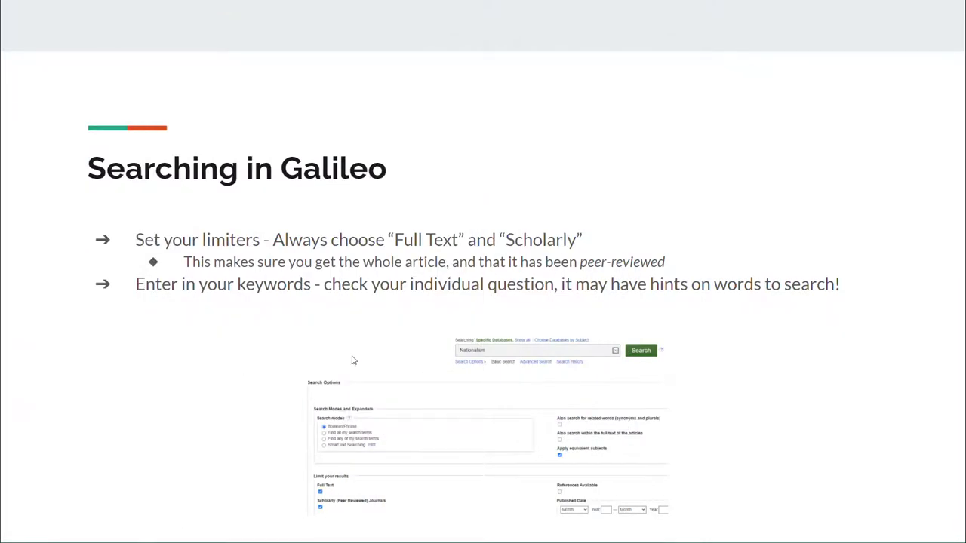
{"action": "left_click", "coordinate": [346, 332]}
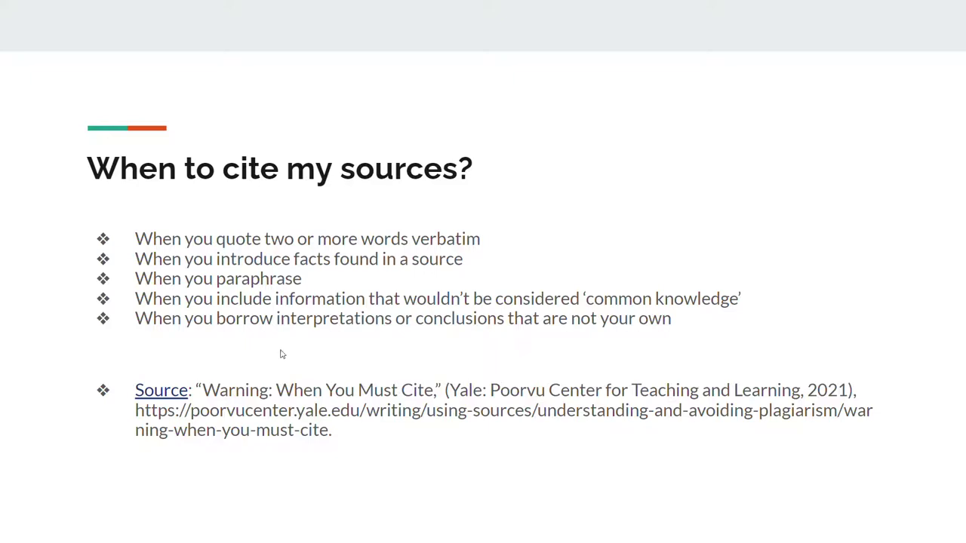
{"action": "left_click", "coordinate": [379, 306]}
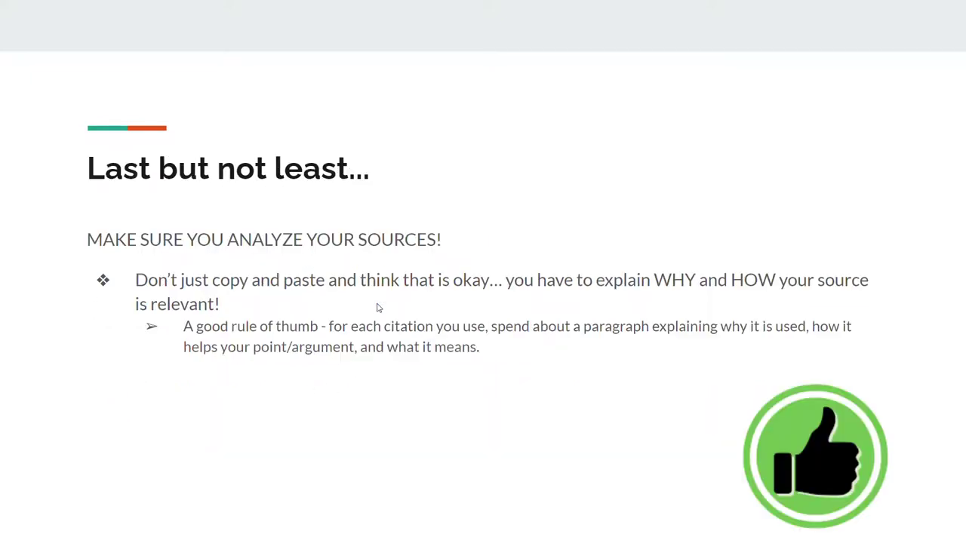